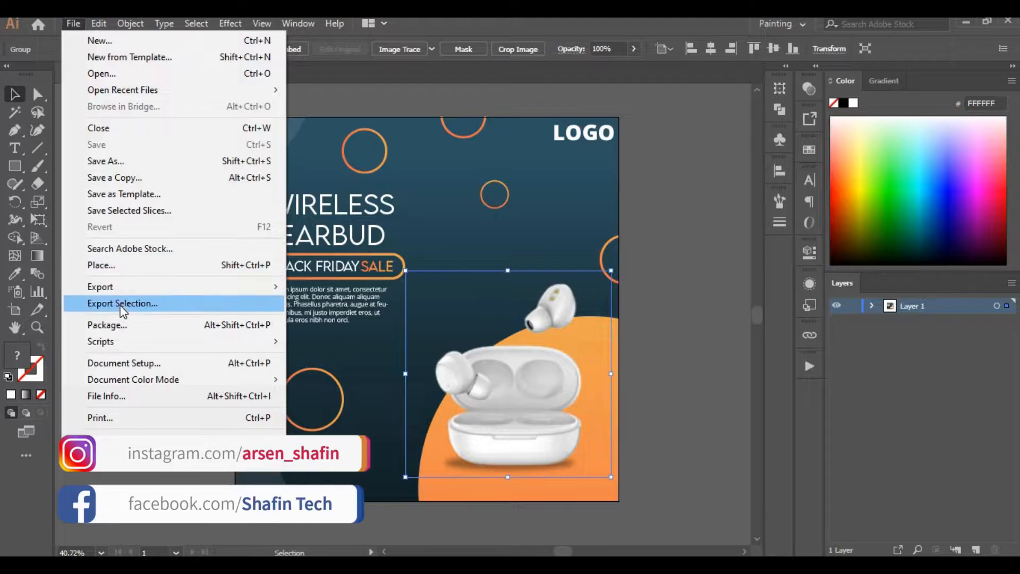
- Export the selected earbuds image as a 200 ppi PNG asset with the prefix fb
left_click(114, 303)
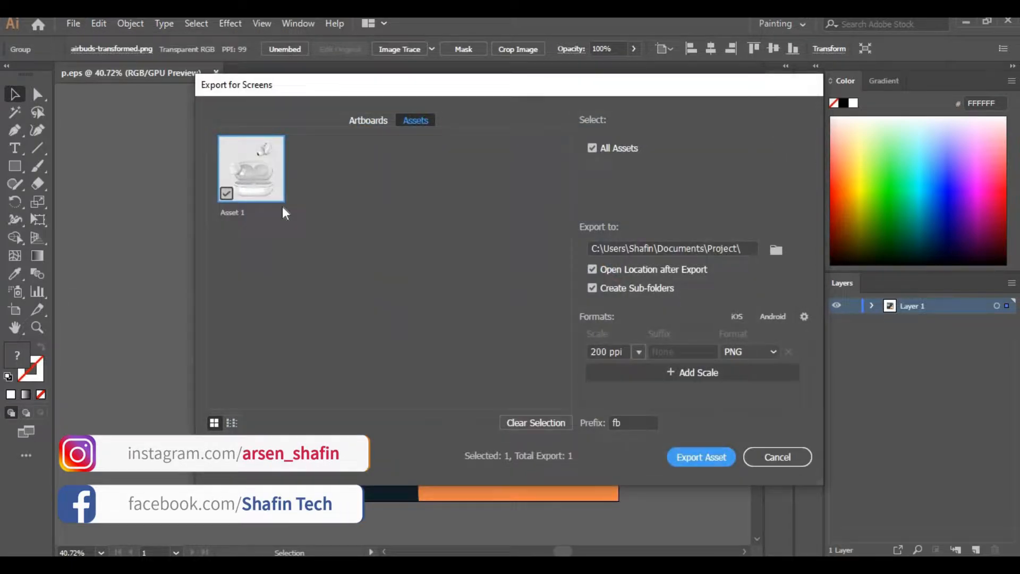
left_click(709, 461)
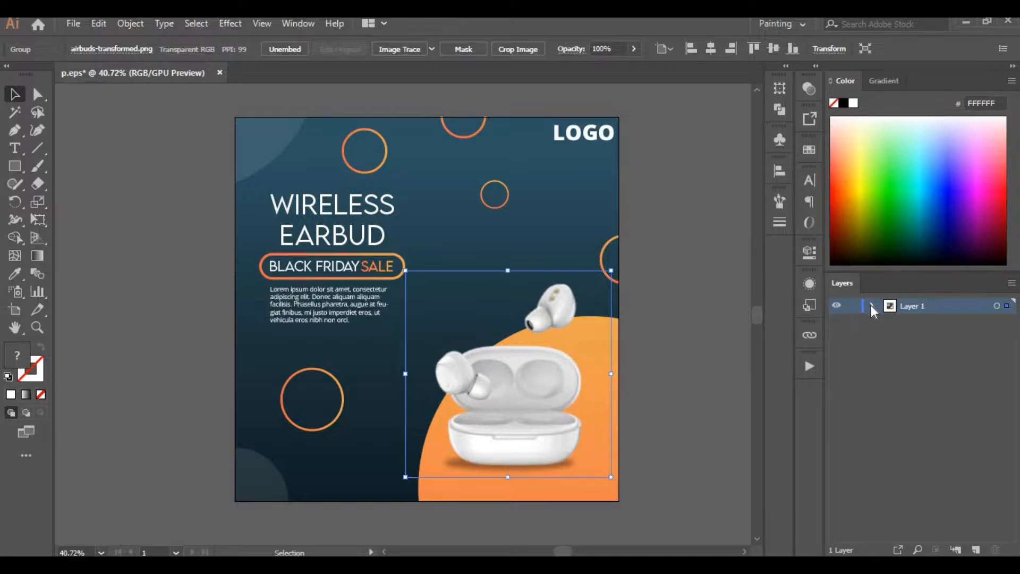
- Delete the LOGO text and the unnamed rectangle listed directly above Shadow from the clip group in Layer 1
left_click(888, 337)
key("ctrl+shift+a")
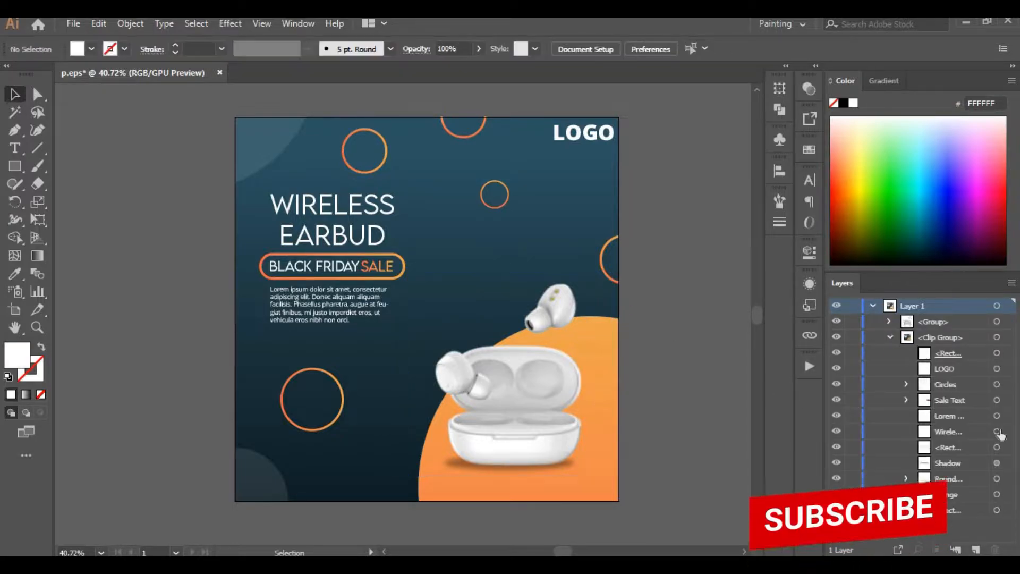
left_click(998, 368)
key("Delete")
left_click(998, 385)
key("ctrl+shift+a")
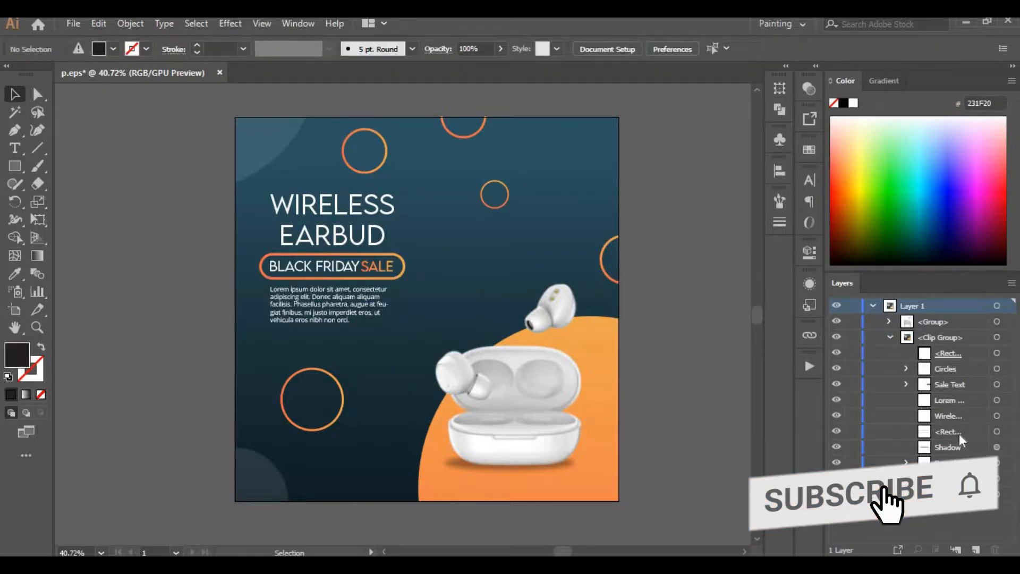
left_click(997, 384)
key("Delete")
key("ctrl+z")
- Export the Sale Text group to the Project folder in Documents as a 200 ppi PNG with the prefix fb
right_click(63, 175)
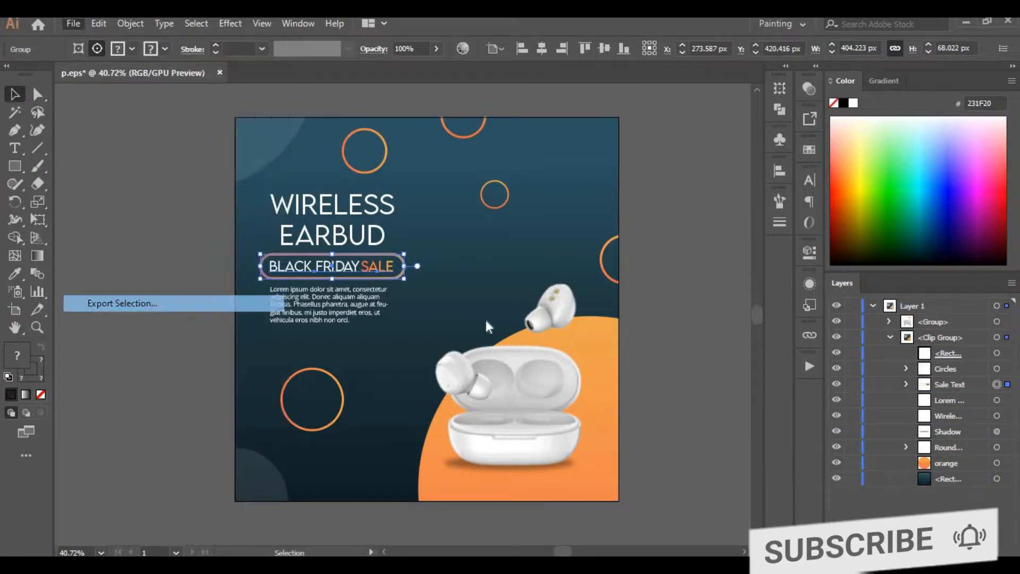
left_click(91, 302)
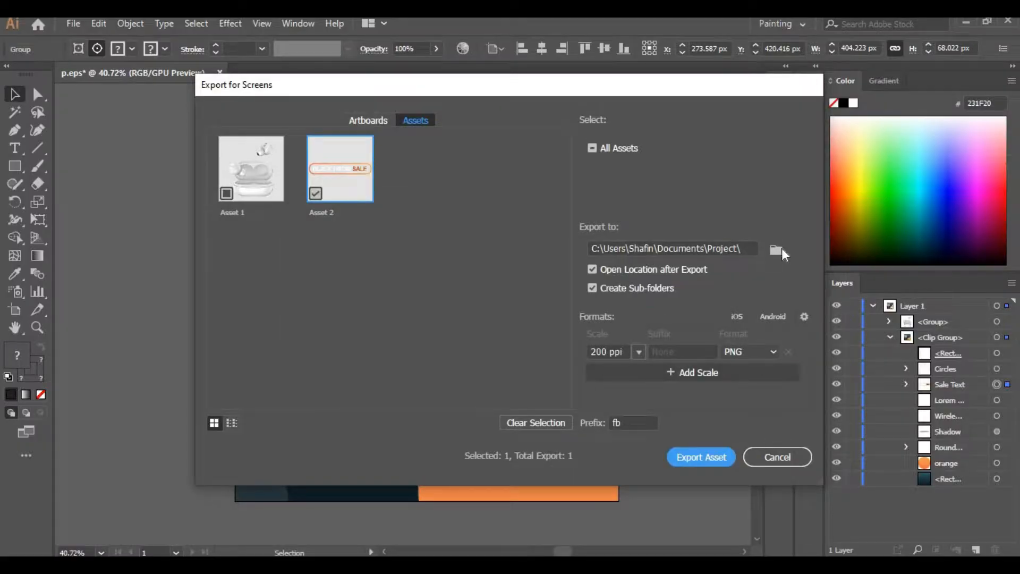
left_click(782, 251)
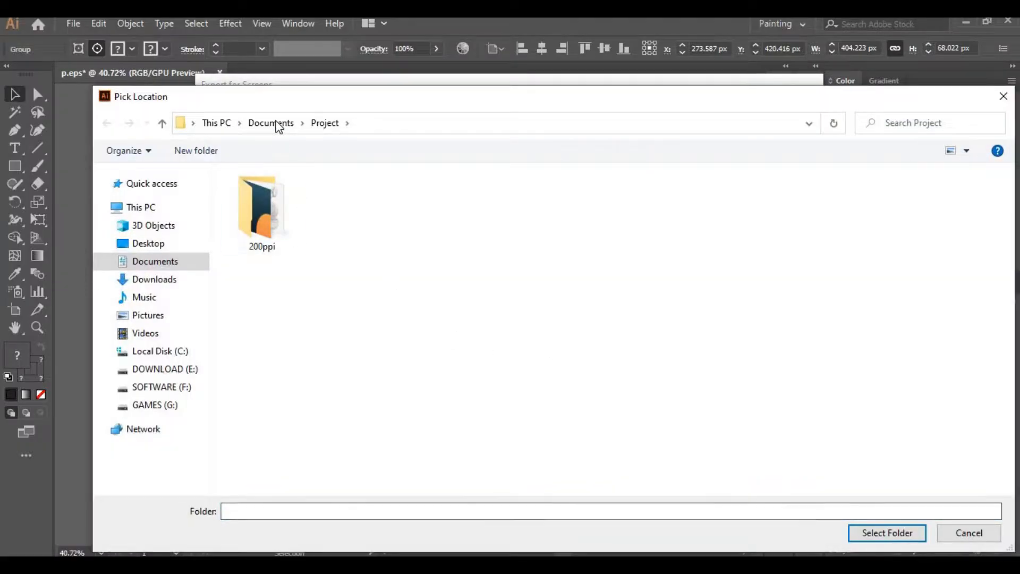
left_click(277, 124)
double_click(817, 213)
left_click(885, 531)
left_click(701, 456)
left_click(603, 331)
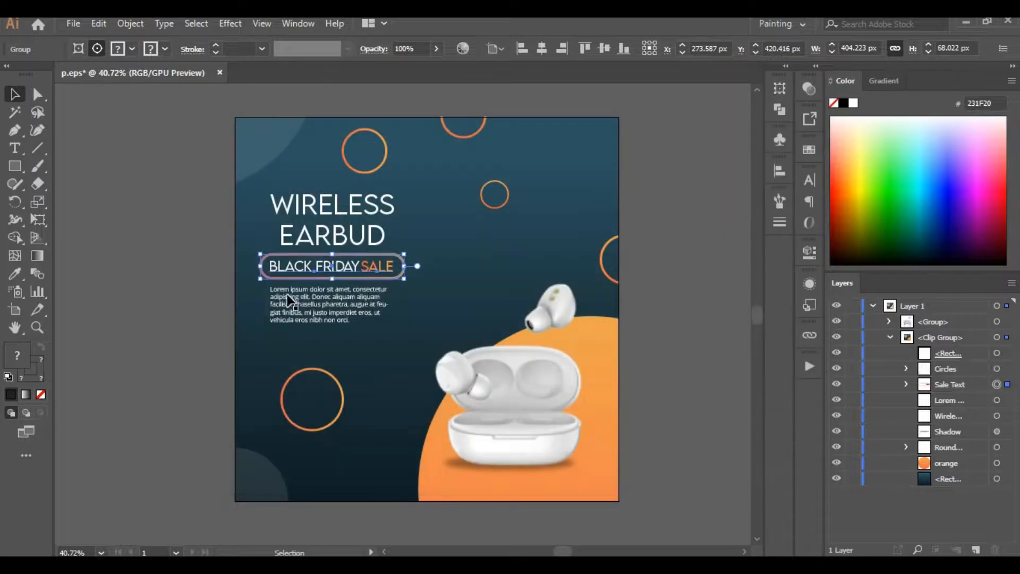
- Export the Shadow ellipse on its own as a PNG asset
left_click(996, 431)
key("alt+f")
left_click(123, 304)
left_click(702, 457)
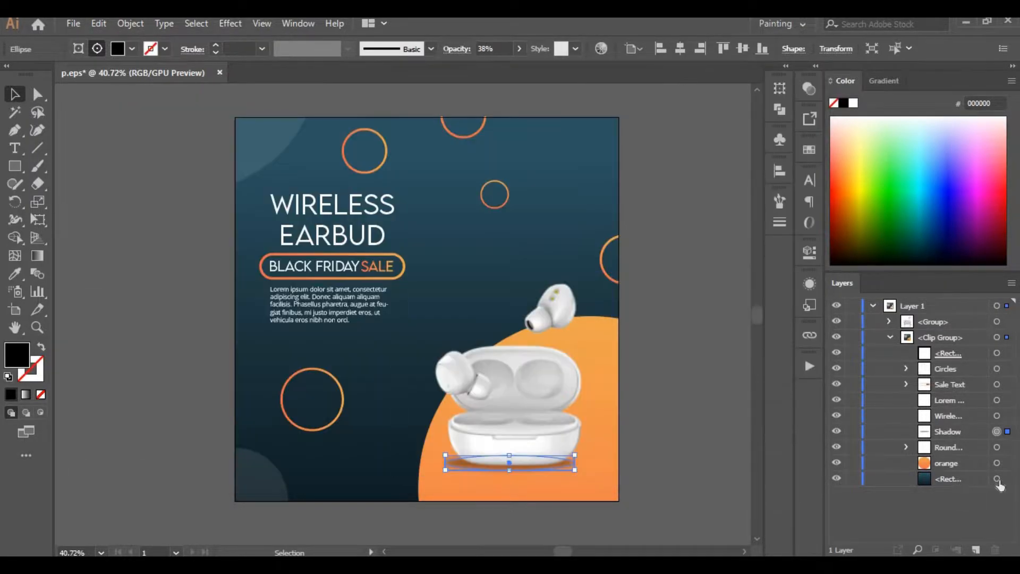
- Hide the earbuds, circles, texts and shadow, and export the remaining background as a PNG at High (300 ppi) with a transparent background color
left_click(997, 447)
left_click(699, 361)
left_click_drag(837, 336, 836, 321)
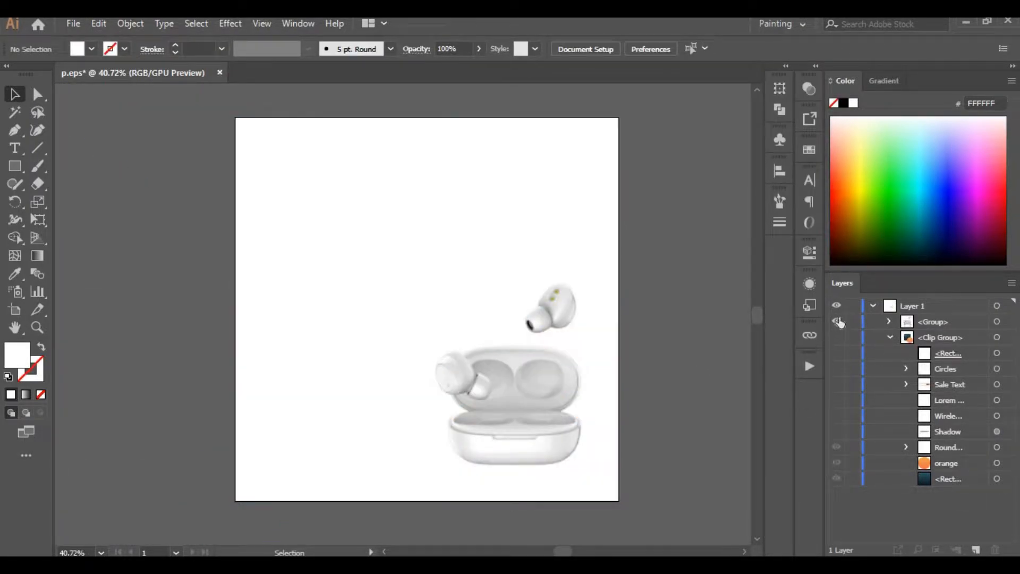
left_click(836, 322)
mouse_move(836, 448)
left_mouse_down()
mouse_move(837, 478)
mouse_move(837, 353)
mouse_move(836, 431)
left_mouse_up()
left_click(837, 337)
left_click(836, 322)
left_click(72, 26)
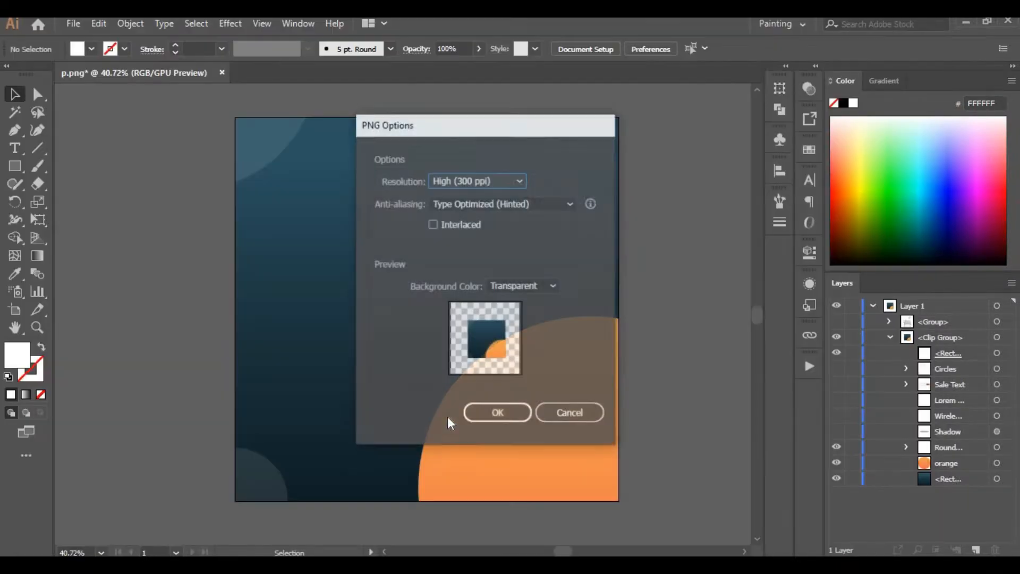
- Switch to File Explorer and select all the exported images in the 200ppi folder to review them
left_click_drag(879, 248, 148, 121)
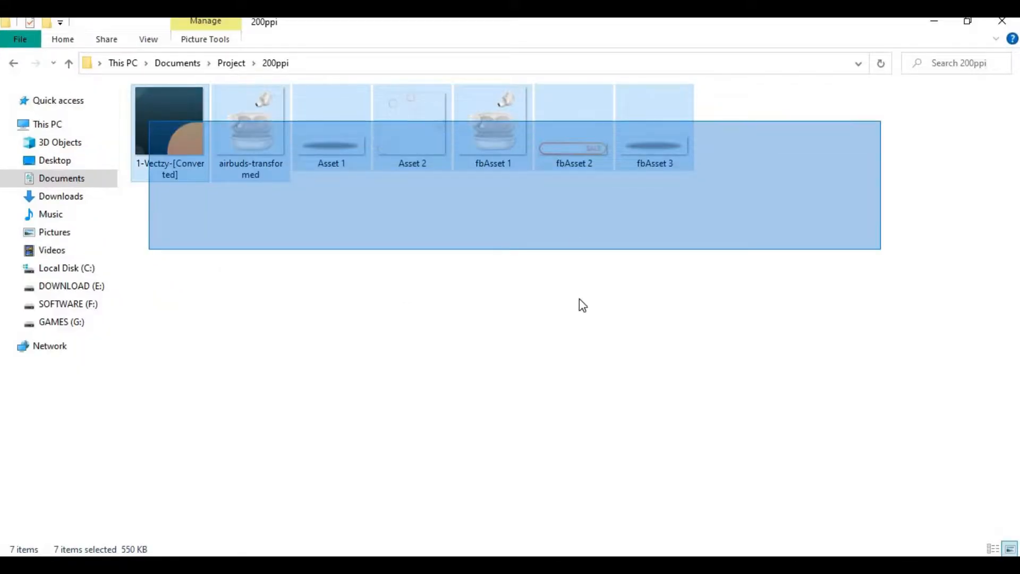
left_click_drag(786, 183, 120, 91)
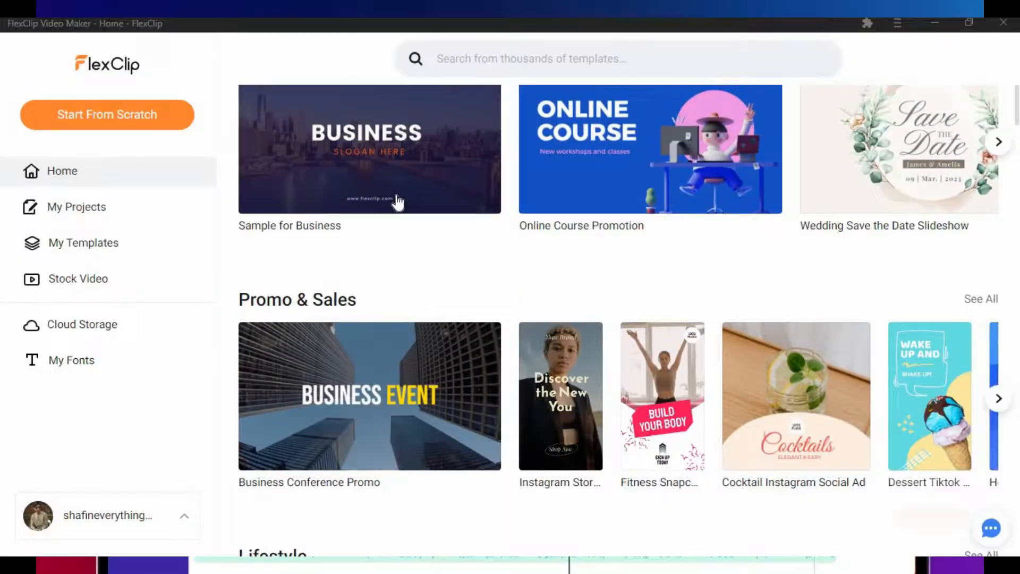
- Switch to FlexClip and start a new project from scratch in Timeline Mode with a 1:1 aspect ratio
scroll(278, 139, "down", 5)
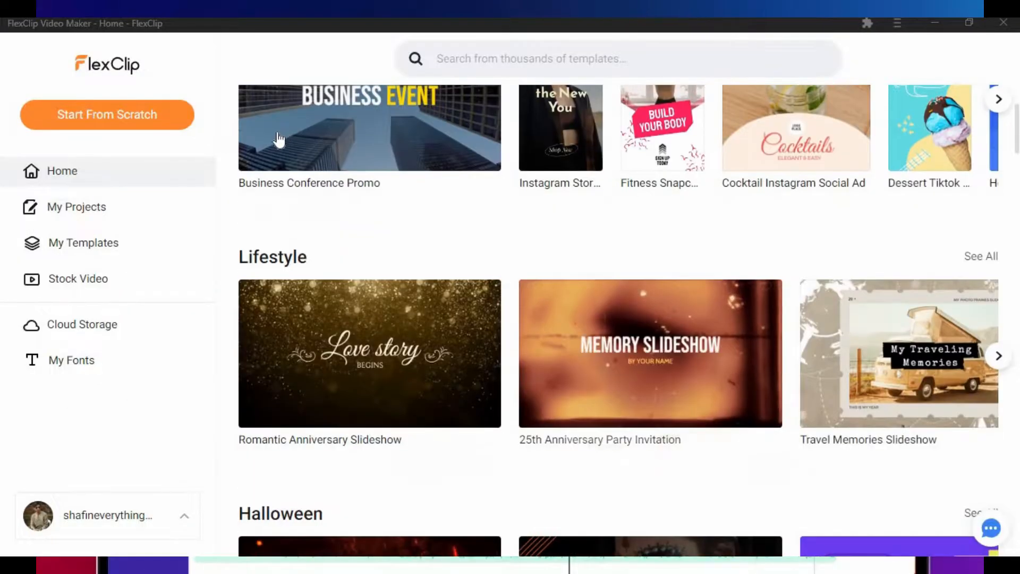
scroll(232, 235, "up", 8)
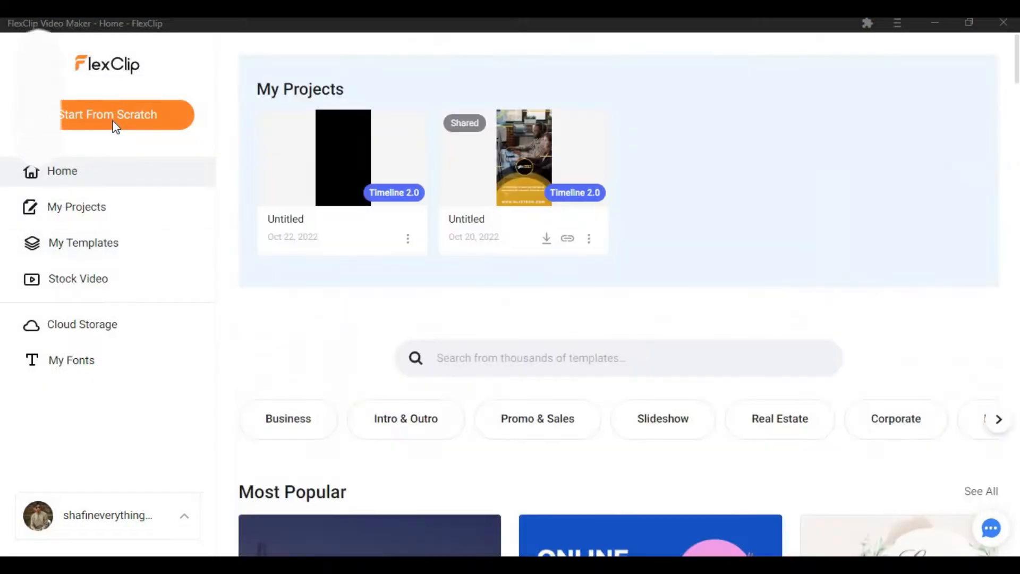
left_click(114, 127)
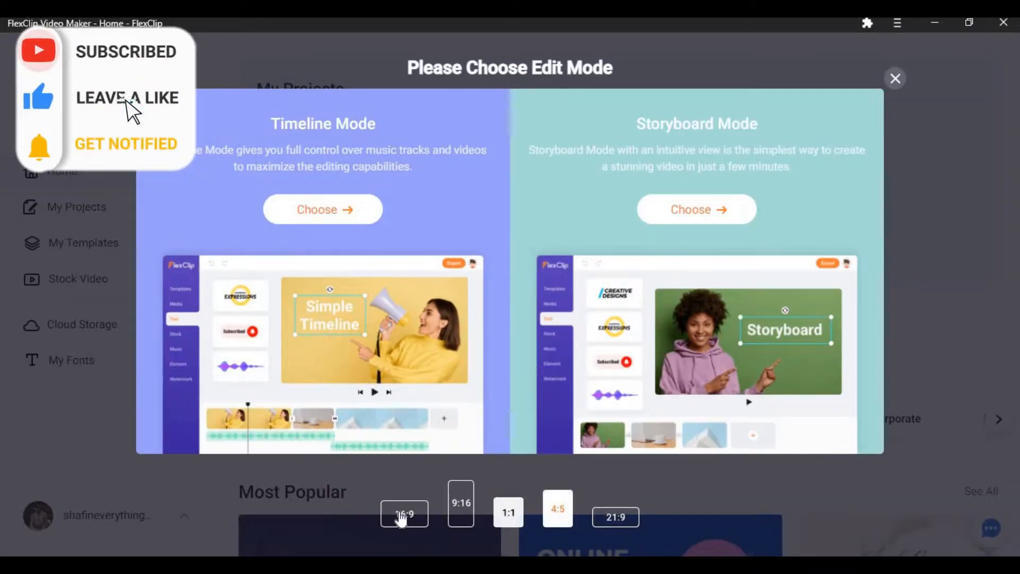
left_click(320, 209)
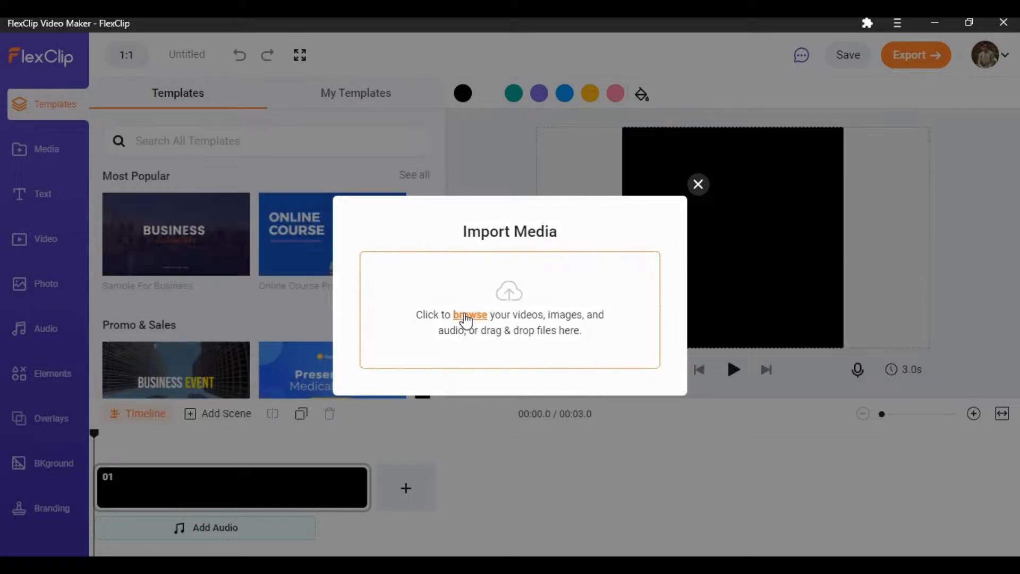
- Import all the images from the 200ppi folder in Documents > Project as project media
left_click(467, 315)
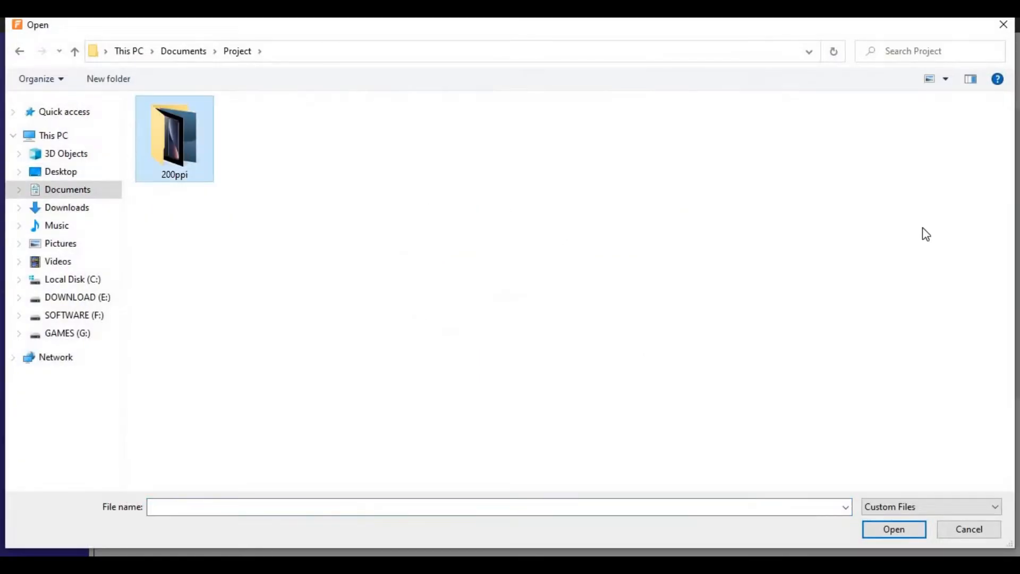
double_click(171, 136)
left_click_drag(861, 217, 184, 161)
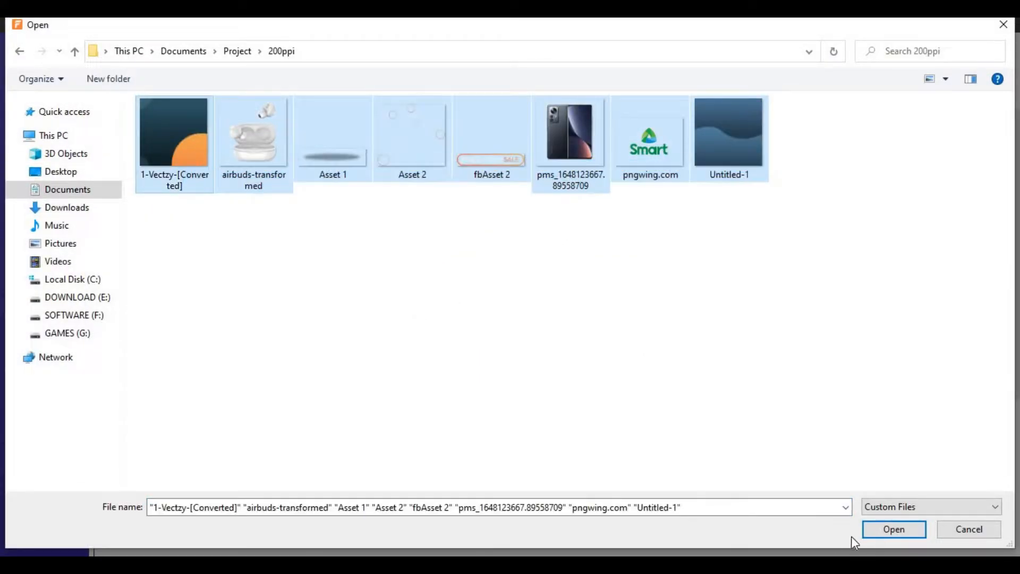
left_click(863, 533)
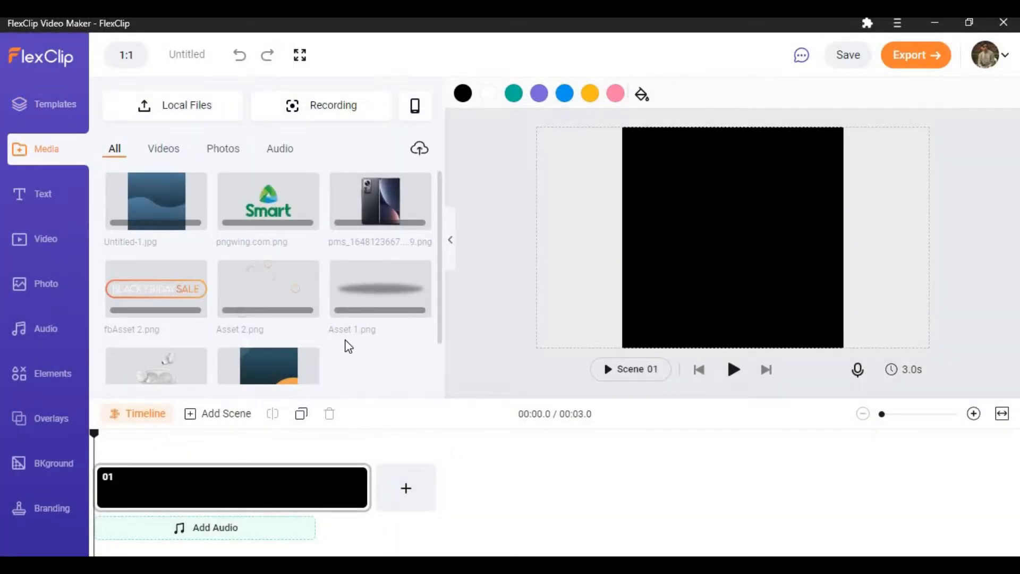
- Place the image 1-Vectzy-[Converted].jpg on scene 01 as its background and play the scene
scroll(248, 282, "down", 1)
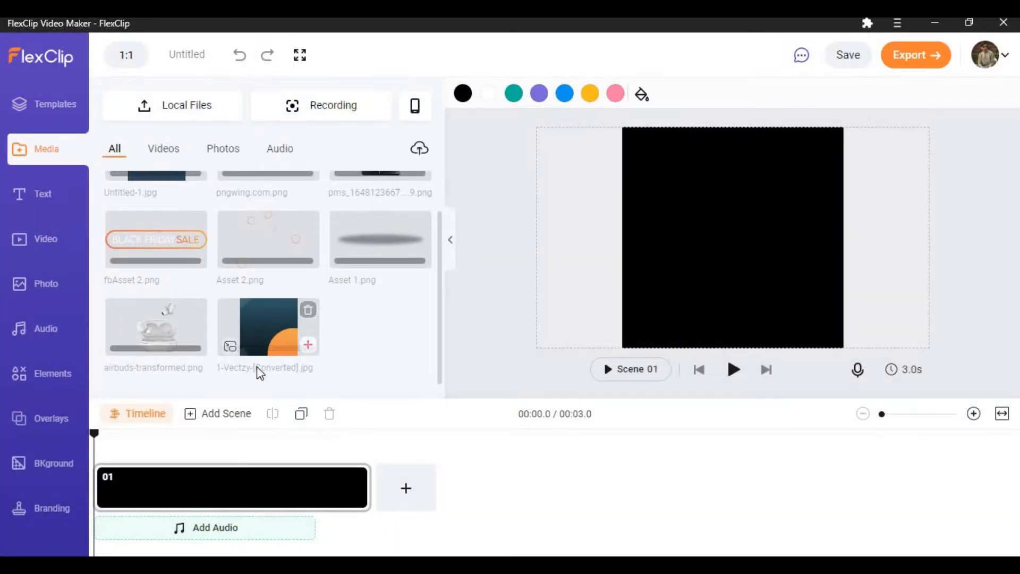
scroll(313, 281, "up", 1)
scroll(434, 249, "down", 1)
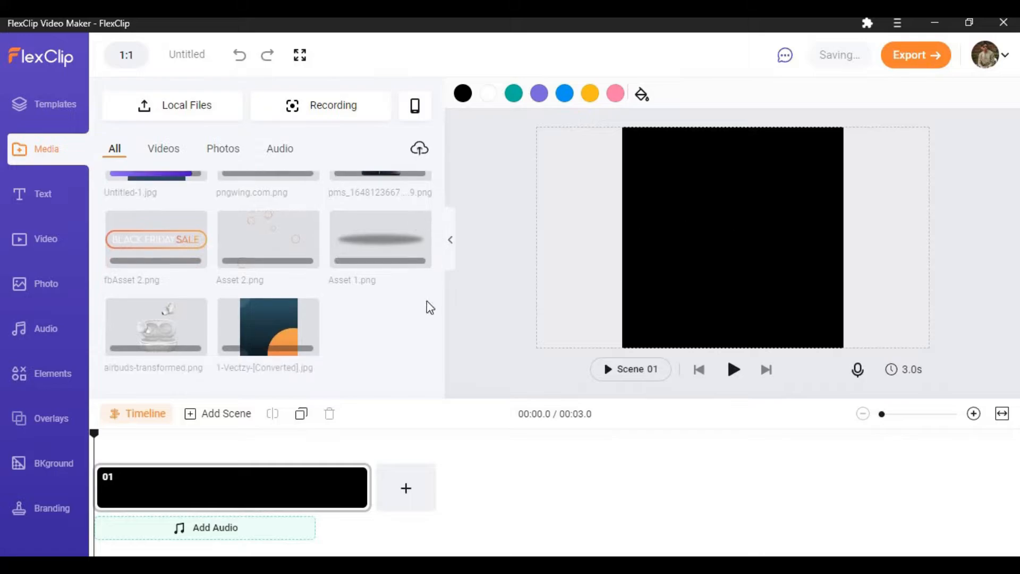
left_click_drag(249, 367, 175, 480)
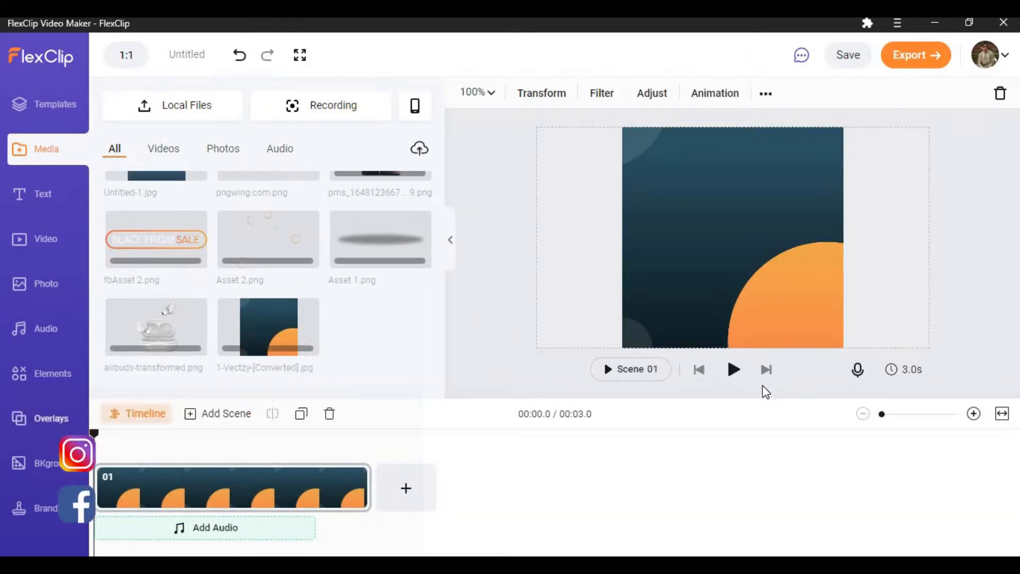
left_click(733, 372)
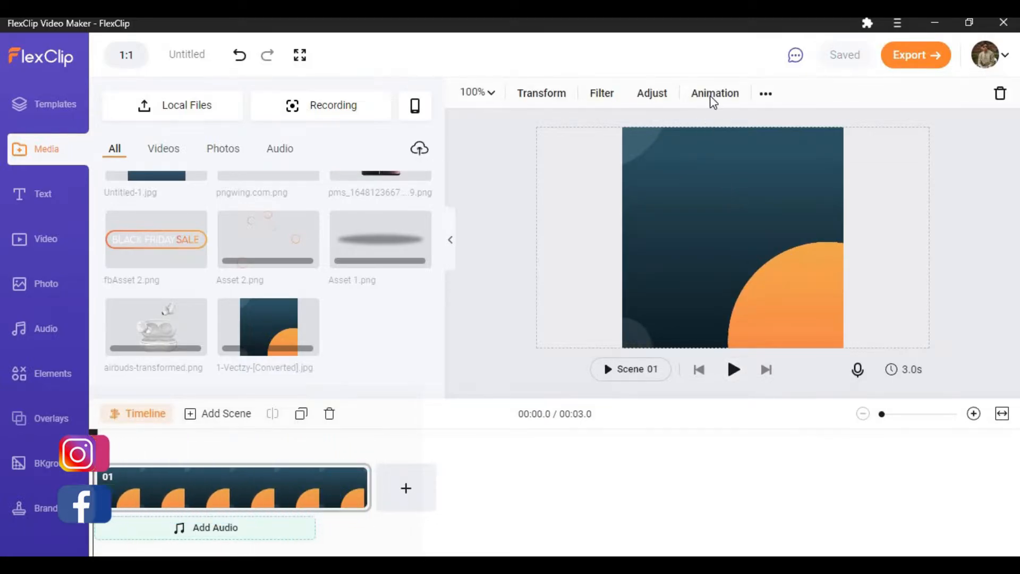
- Set the background's photo animation to None and play the scene to check it
left_click(716, 94)
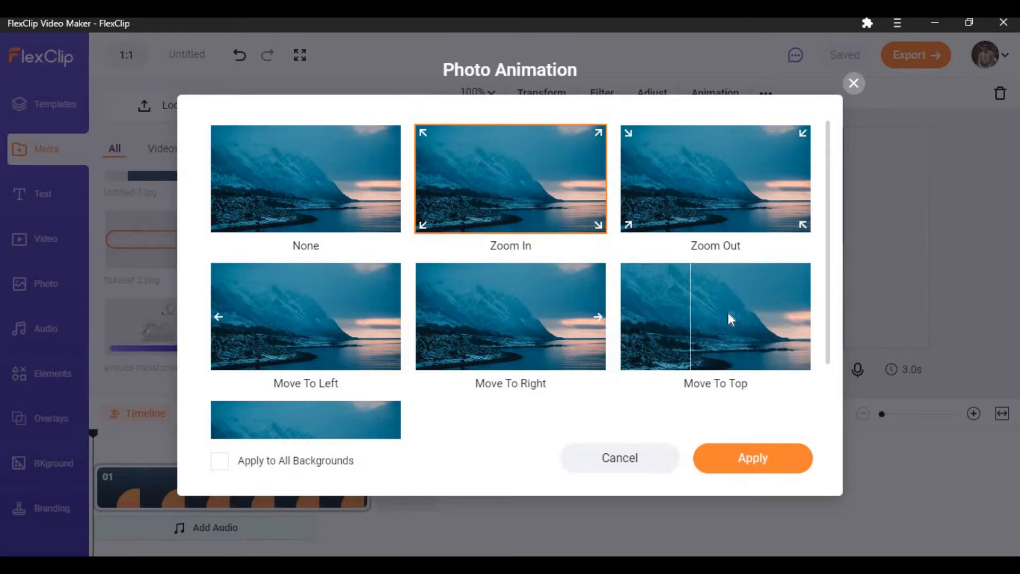
left_click(305, 200)
left_click(765, 459)
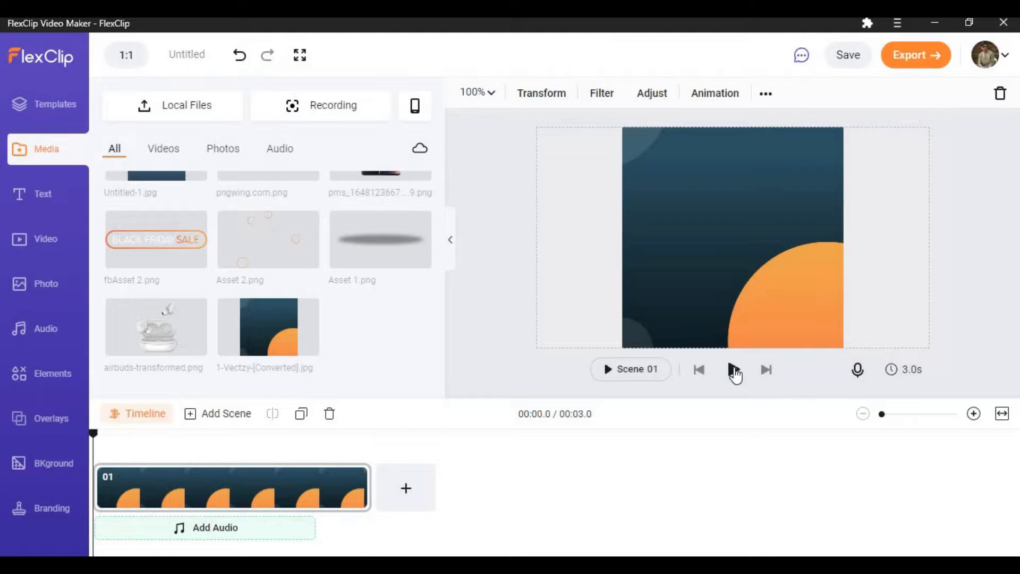
left_click(733, 369)
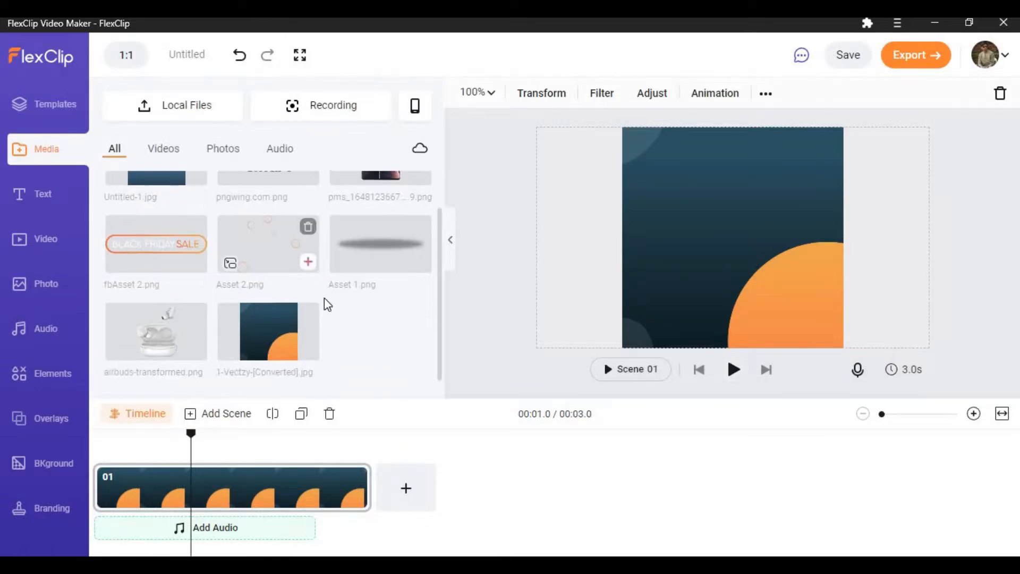
- Add Asset 2.png as an overlay and enlarge and position it so the circles spread over the whole background
left_click(256, 252)
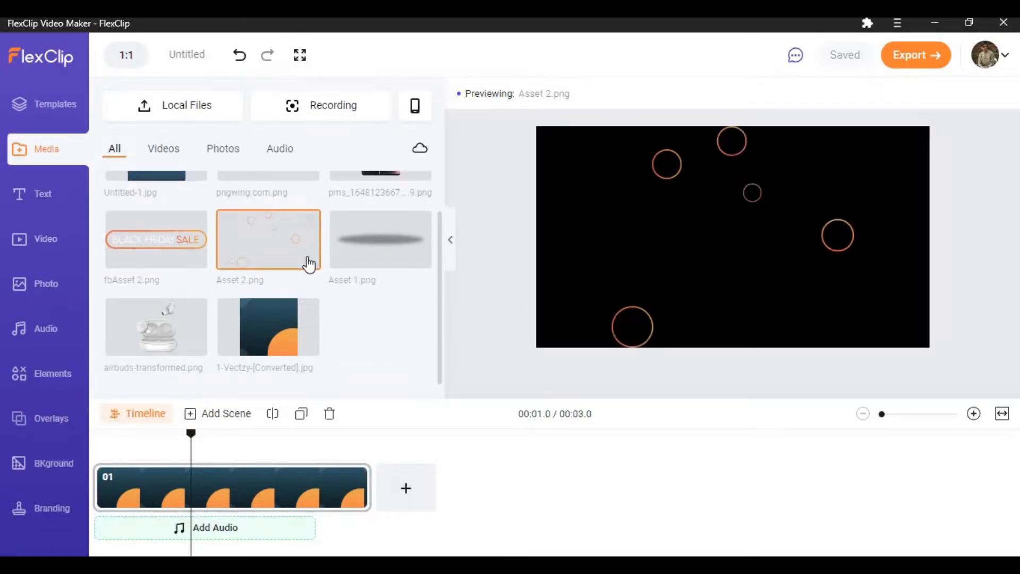
left_click(230, 261)
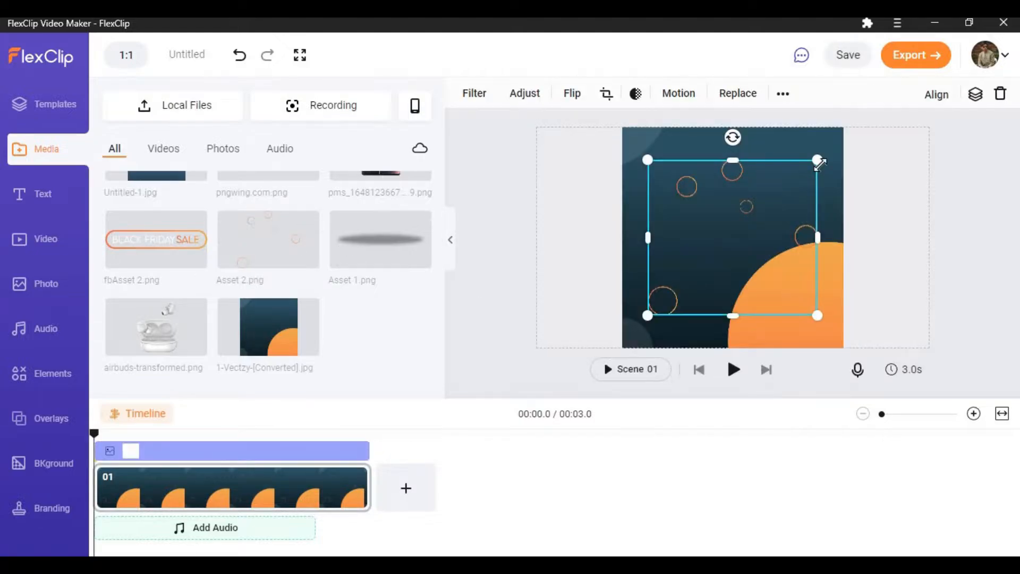
left_click_drag(819, 164, 885, 139)
mouse_move(696, 248)
left_mouse_down()
mouse_move(672, 240)
mouse_move(687, 238)
left_mouse_up()
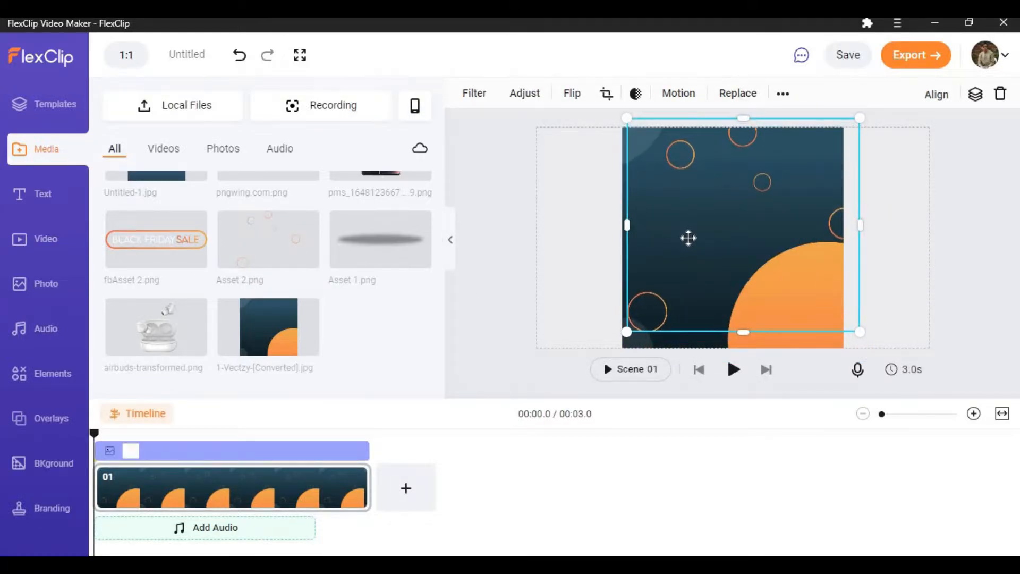
left_click(929, 252)
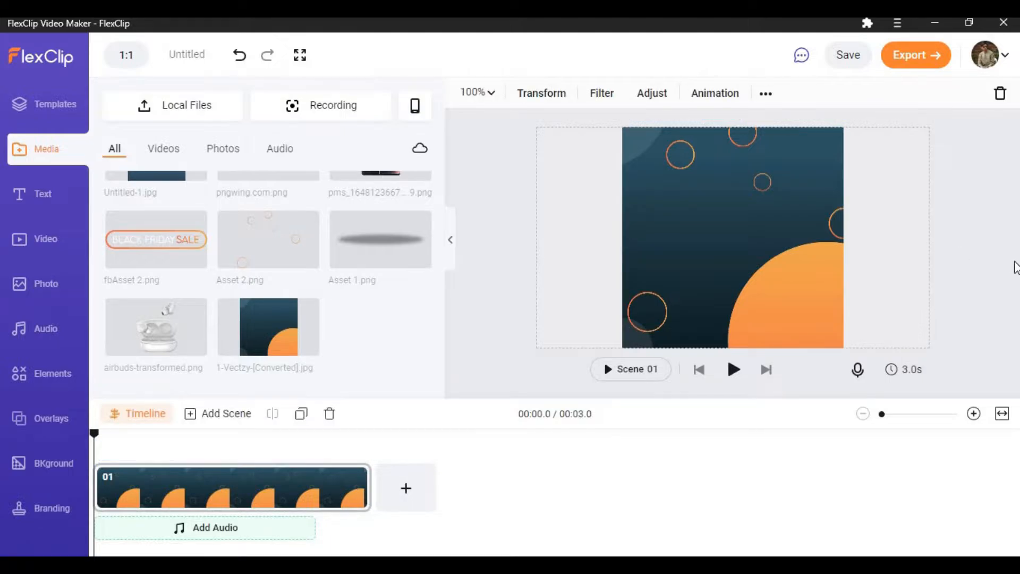
- Apply the Neon loop motion preset to the circles overlay and play the scene
left_click(685, 144)
left_click(679, 96)
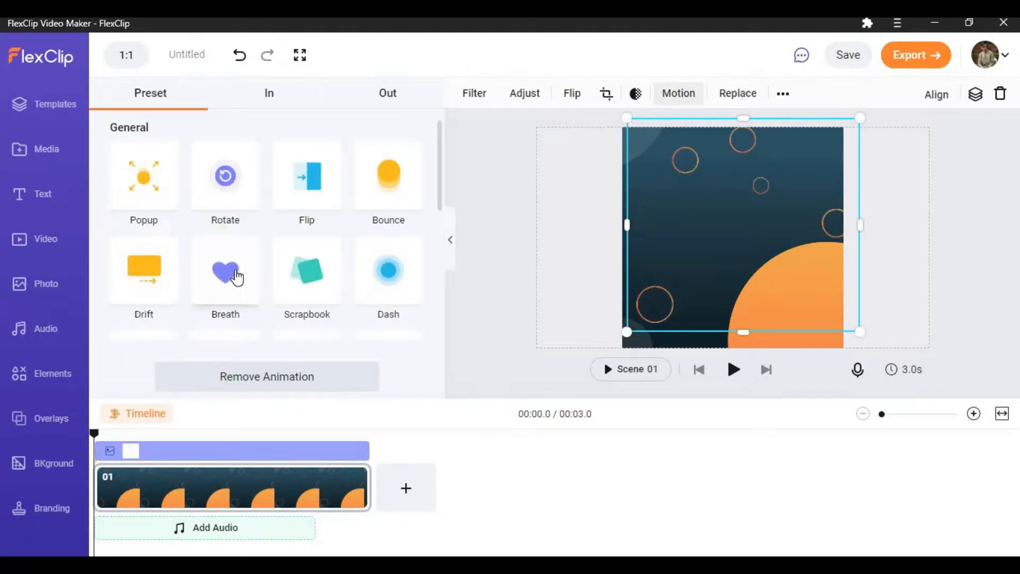
scroll(232, 266, "down", 5)
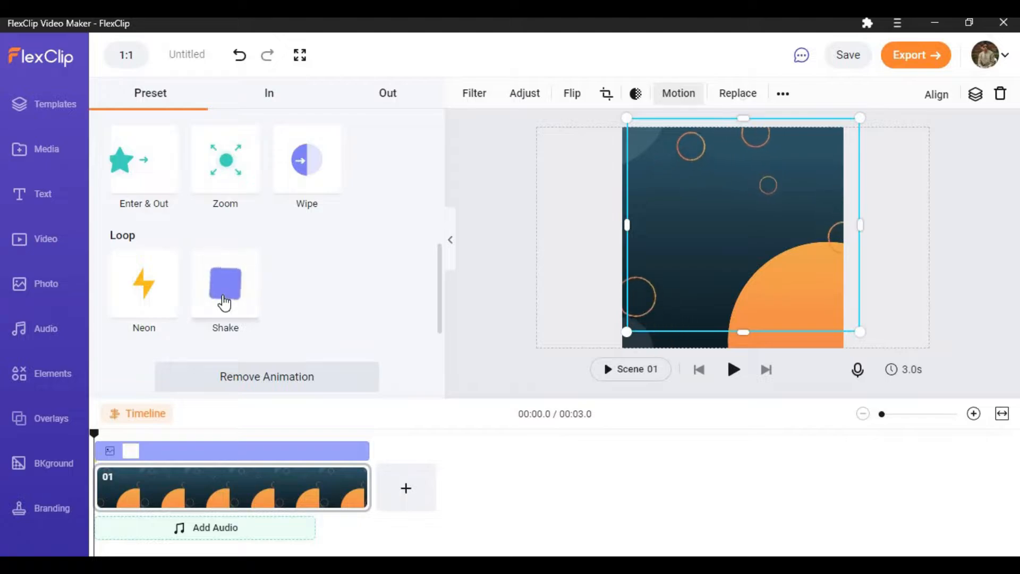
left_click(159, 304)
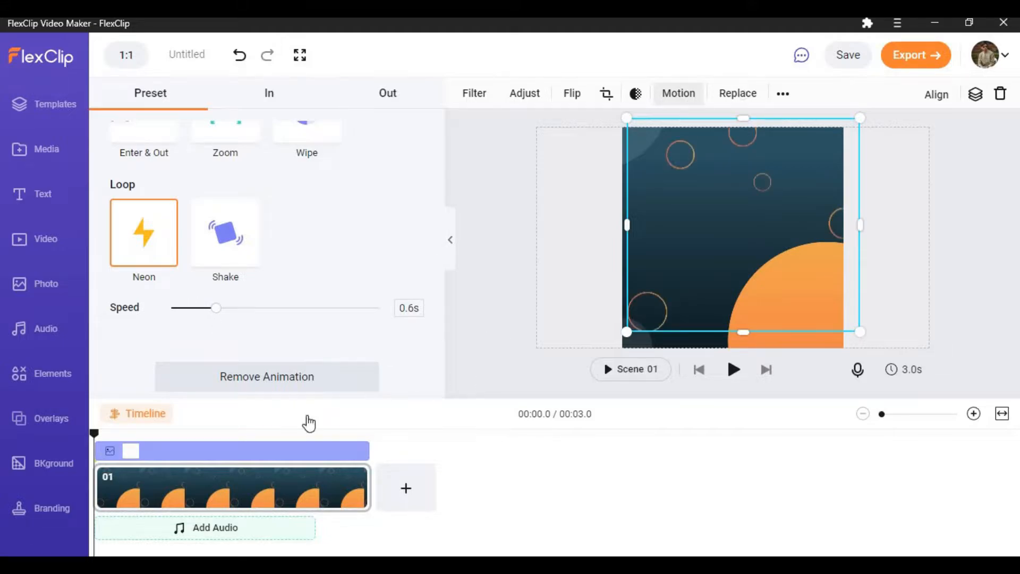
left_click(709, 380)
left_click(733, 370)
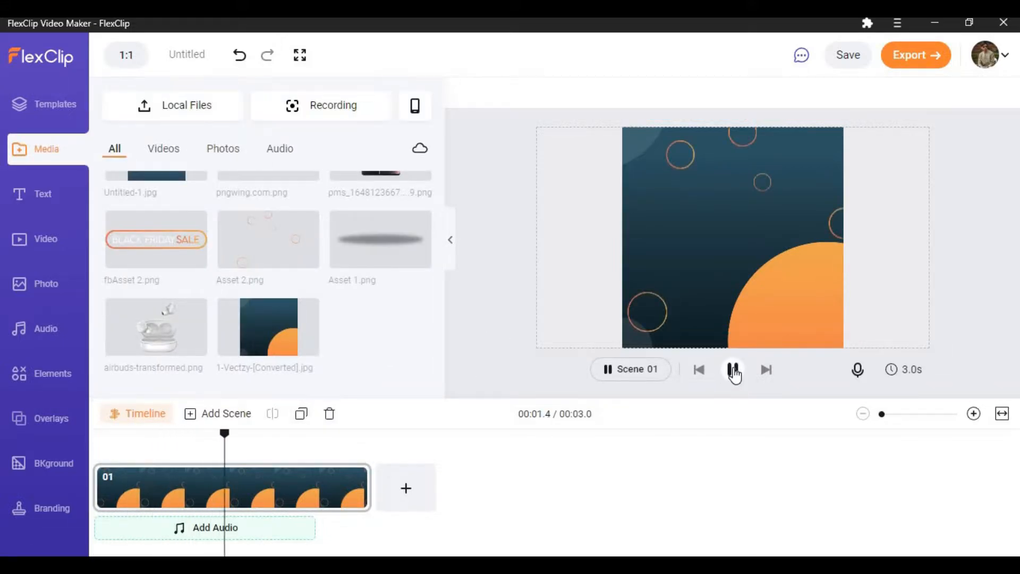
- Set the circles overlay's Neon loop speed to 2.3 s, play the scene, and return to the main timeline
left_click(276, 462)
double_click(250, 473)
left_click(208, 502)
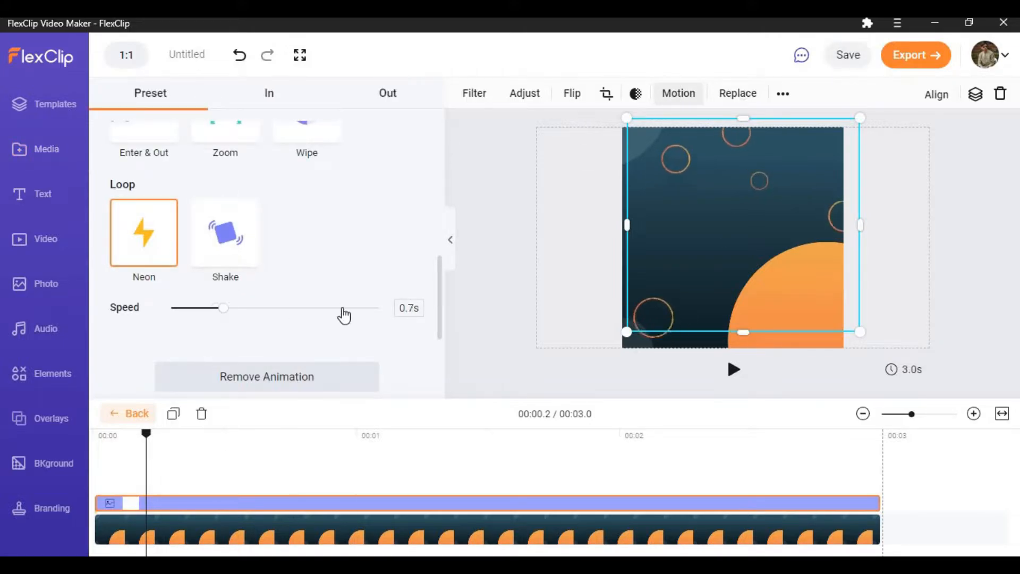
left_click(342, 309)
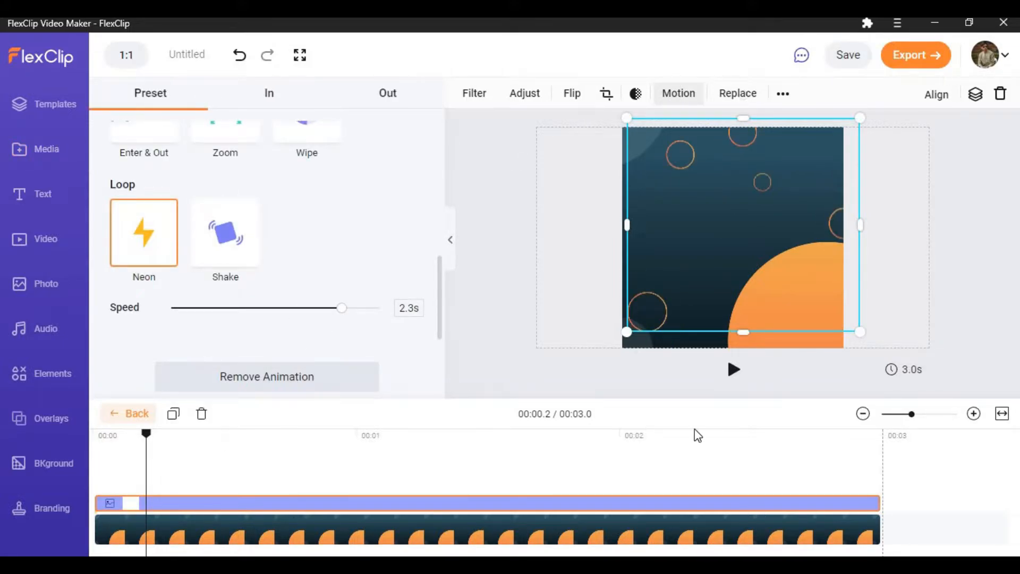
left_click(584, 309)
left_click(733, 369)
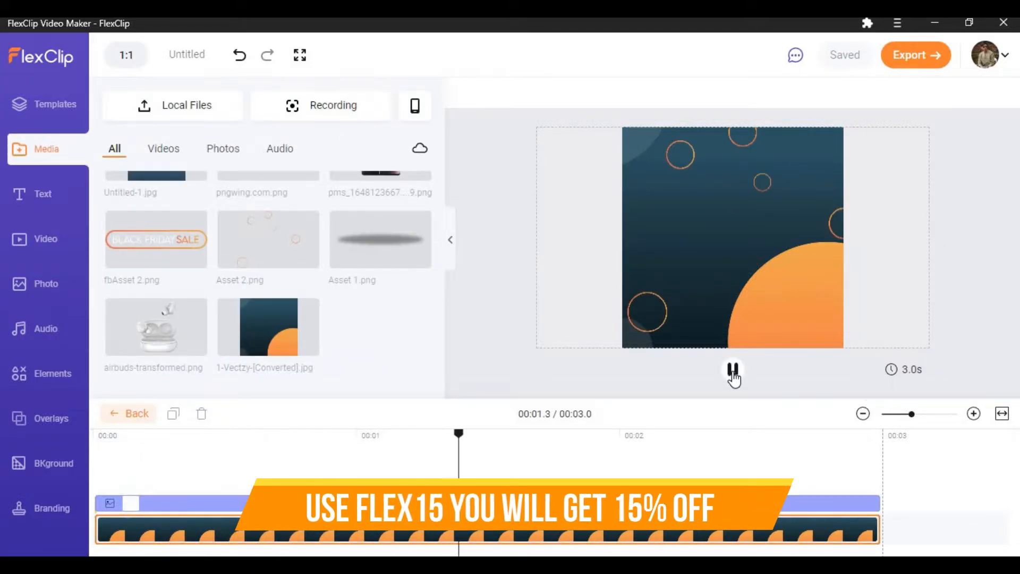
left_click(118, 419)
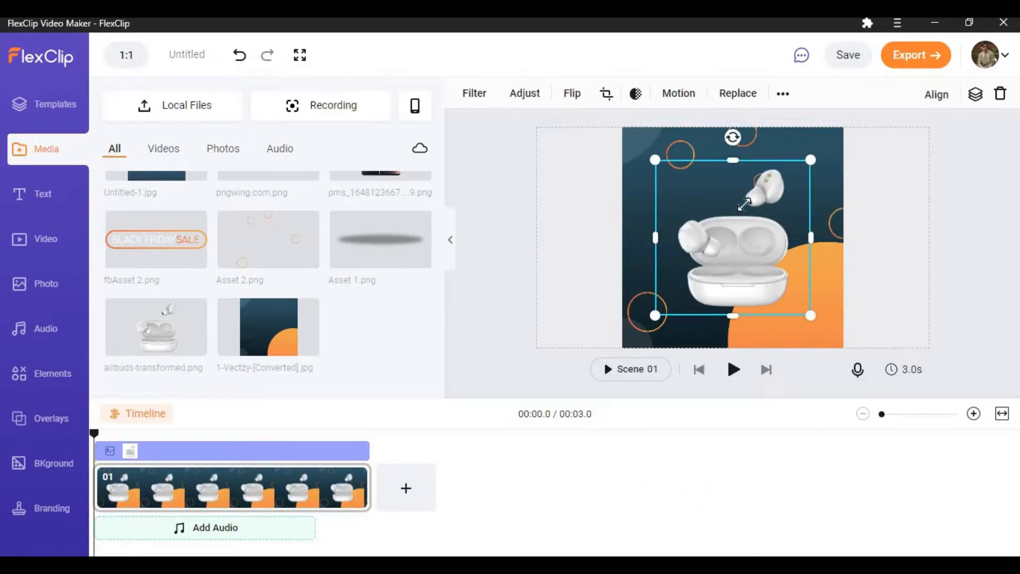
- Add airbuds-transformed.png as an overlay, shrink it to under half the canvas width, and position it over the orange circle
left_click_drag(744, 203, 827, 251)
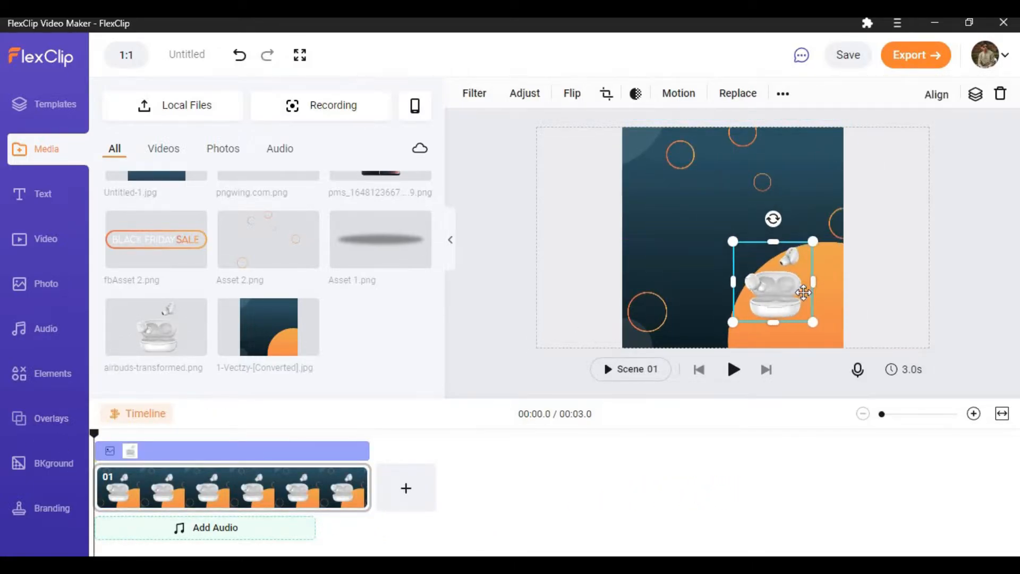
mouse_move(791, 291)
left_mouse_down()
mouse_move(812, 294)
mouse_move(801, 286)
left_mouse_up()
left_click_drag(744, 239, 726, 221)
left_click_drag(772, 267, 770, 282)
- Add the shadow image Asset 1.png as an overlay and move it to the base of the earbuds case
left_click(344, 261)
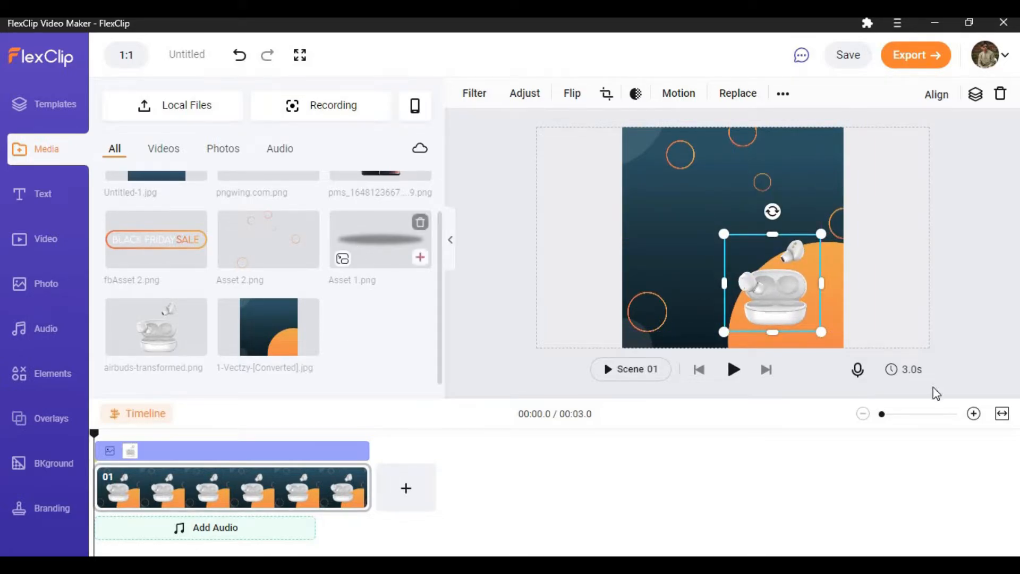
left_click_drag(733, 253, 579, 260)
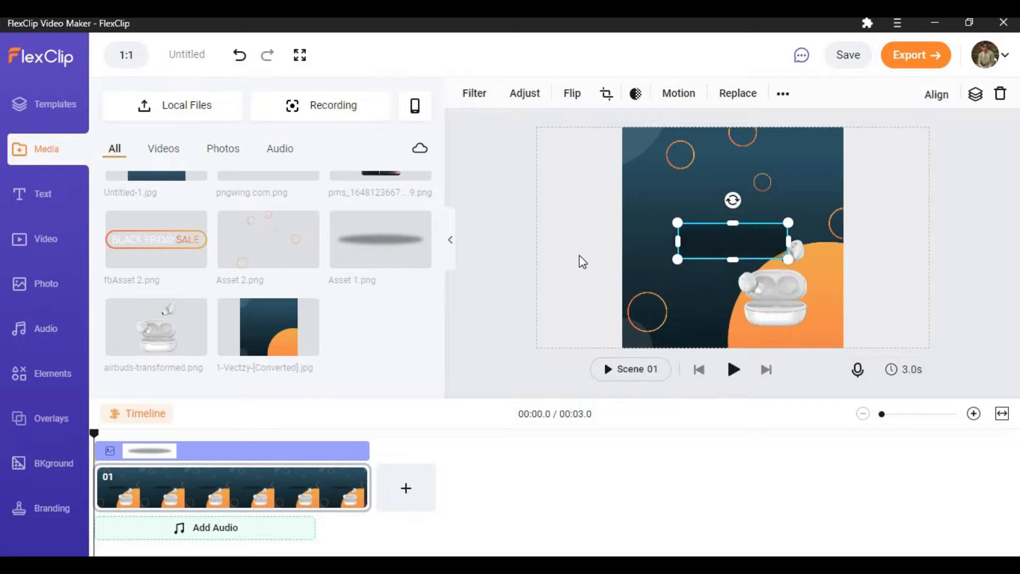
left_click(468, 252)
left_click_drag(753, 236, 790, 328)
- Place the shadow layer behind the earbuds layer and shrink and align the shadow directly under the case
double_click(261, 494)
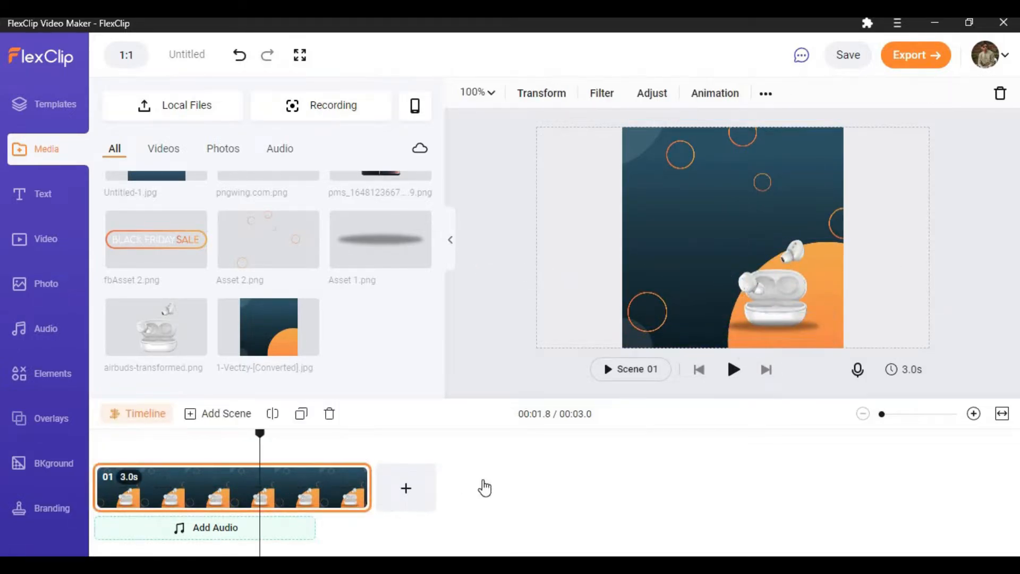
left_click(319, 494)
left_click_drag(319, 493, 349, 485)
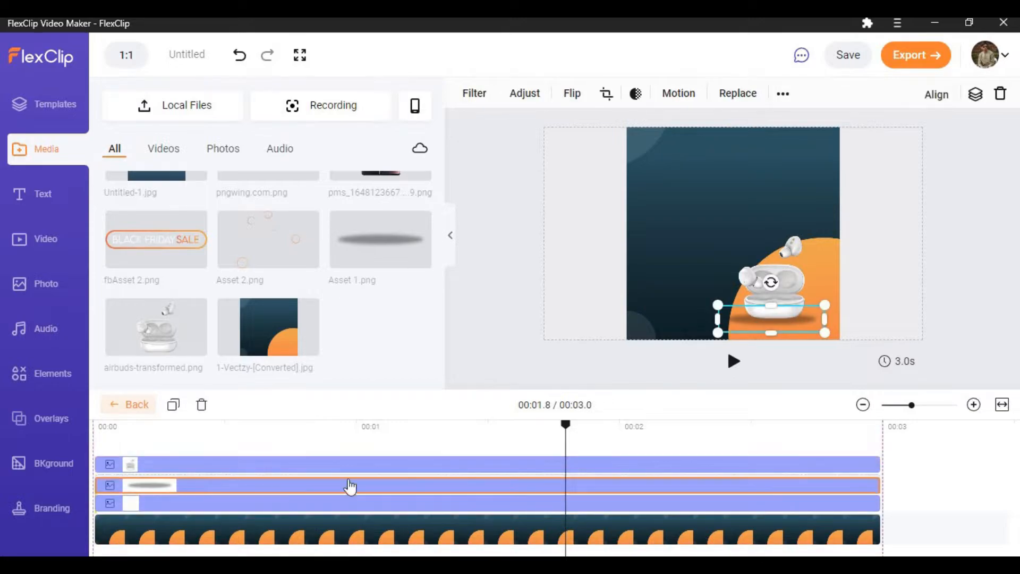
left_click(793, 313)
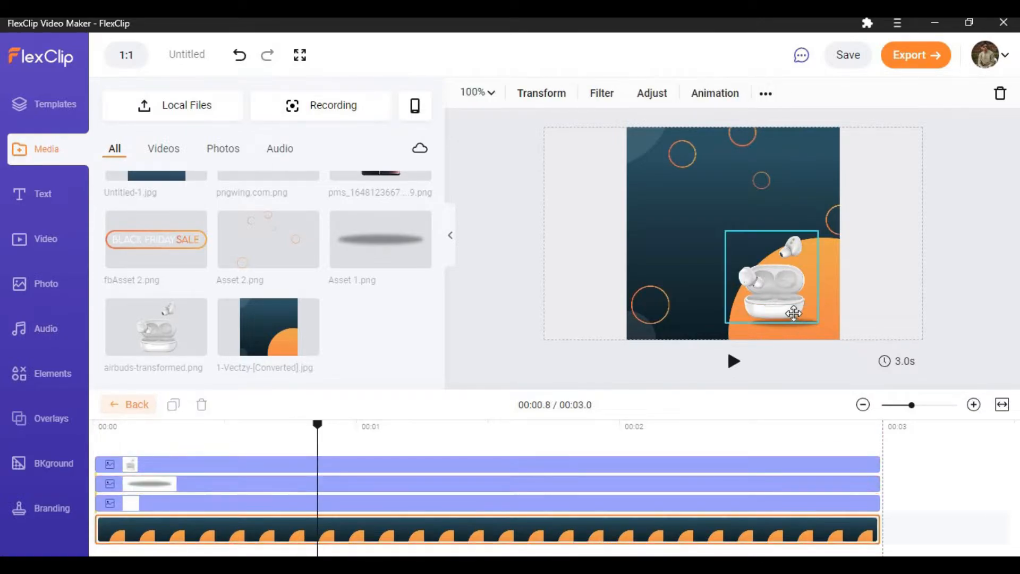
left_click_drag(795, 333, 786, 325)
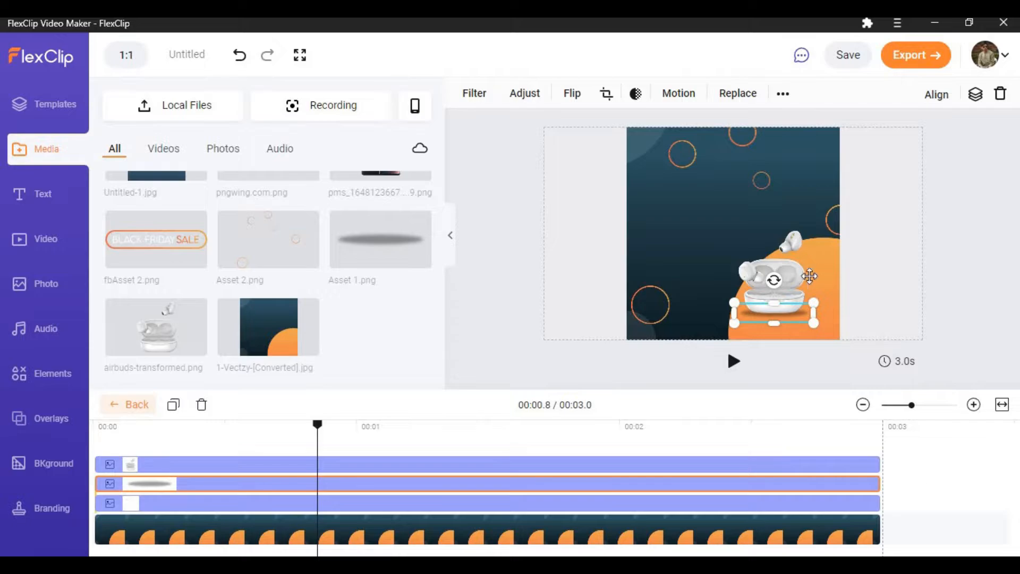
- Apply the Enter & Out motion preset with the leftward direction to both the earbuds overlay and the shadow overlay
left_click(248, 464)
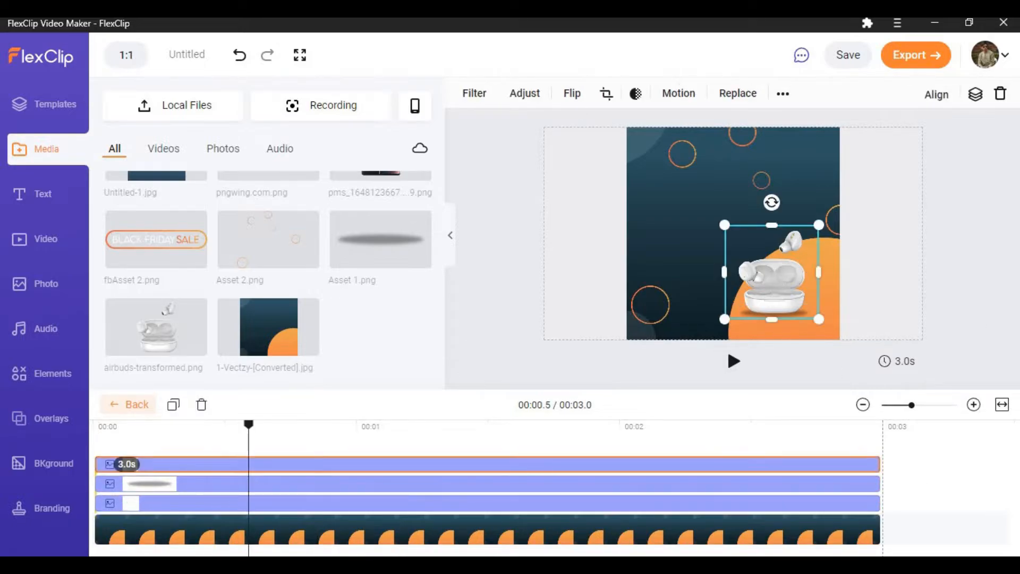
left_click(678, 94)
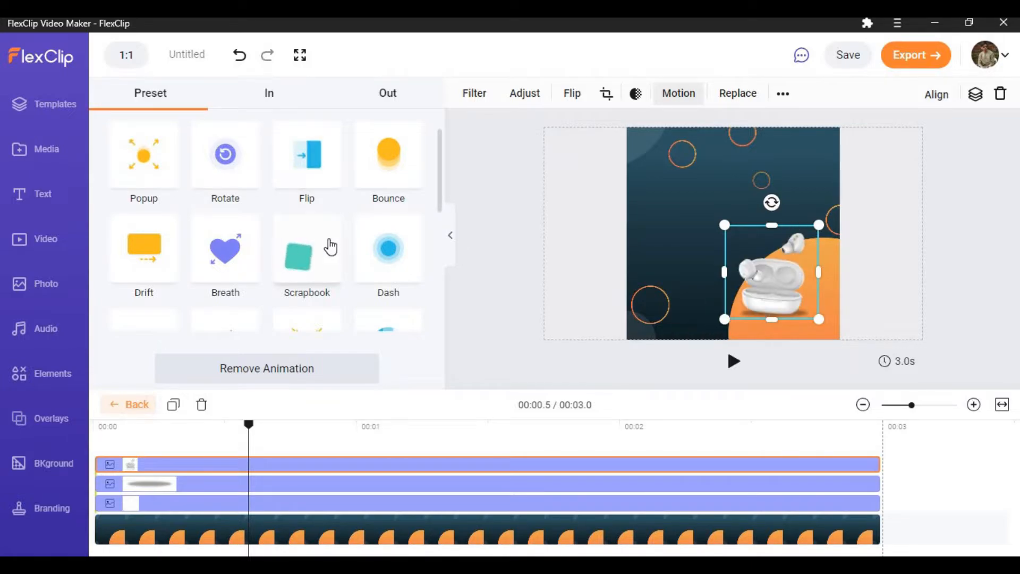
scroll(390, 196, "down", 1)
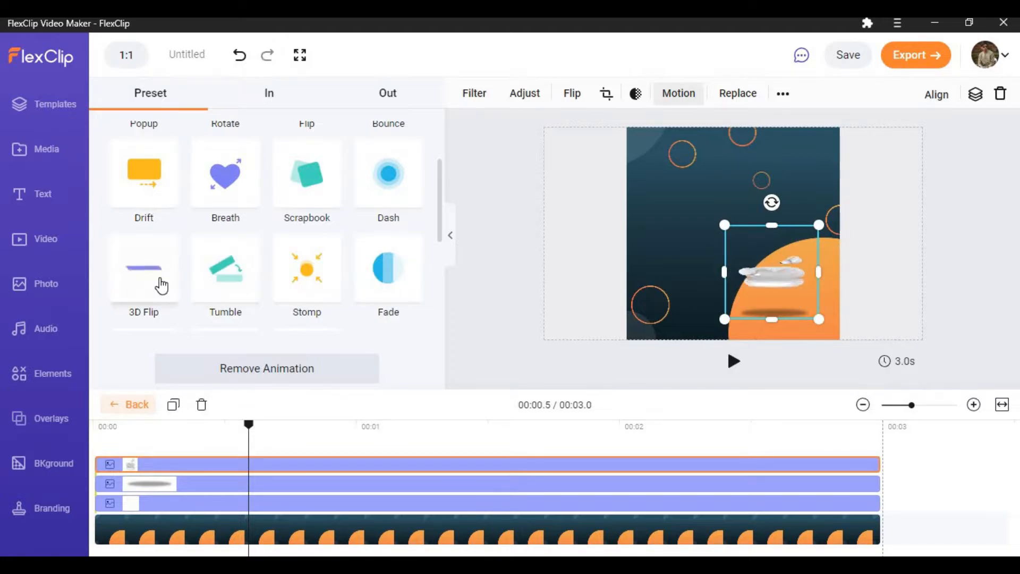
scroll(217, 231, "down", 2)
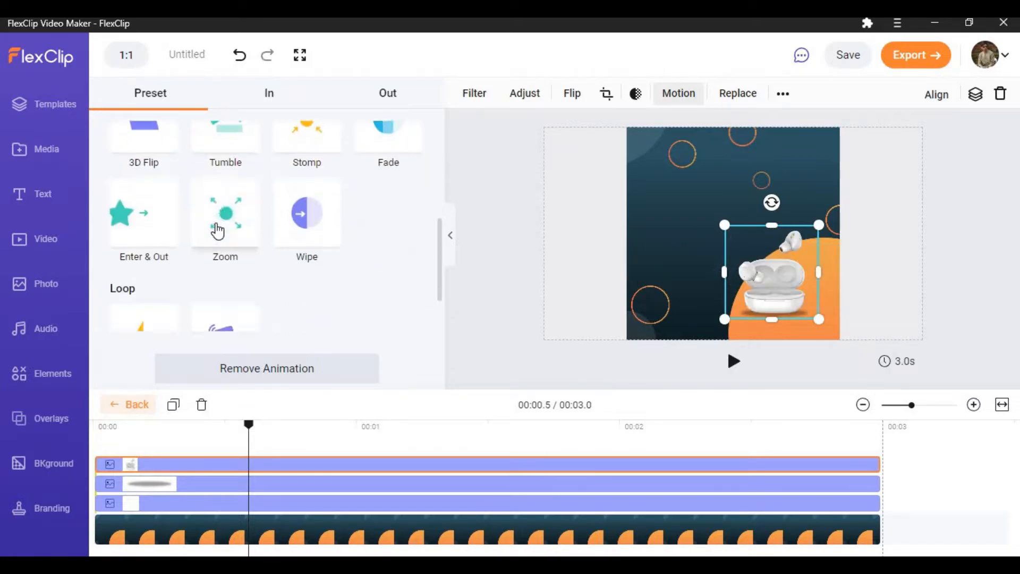
left_click(144, 223)
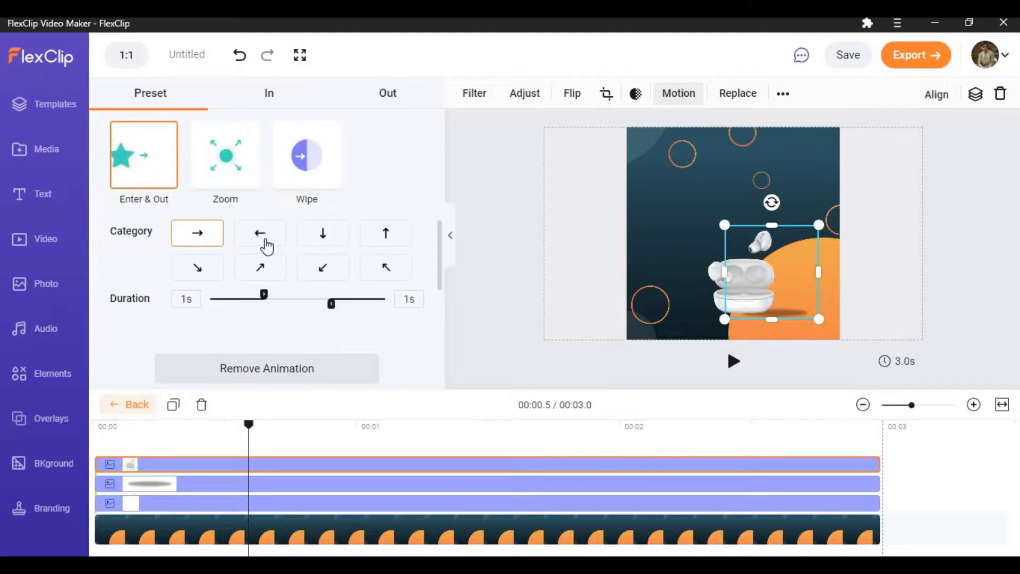
left_click(268, 239)
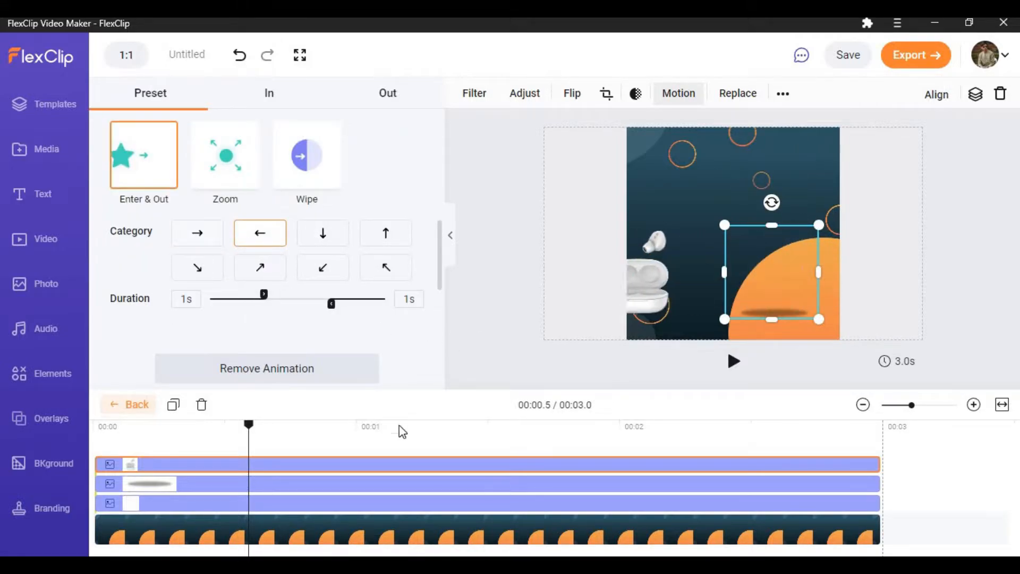
left_click(259, 486)
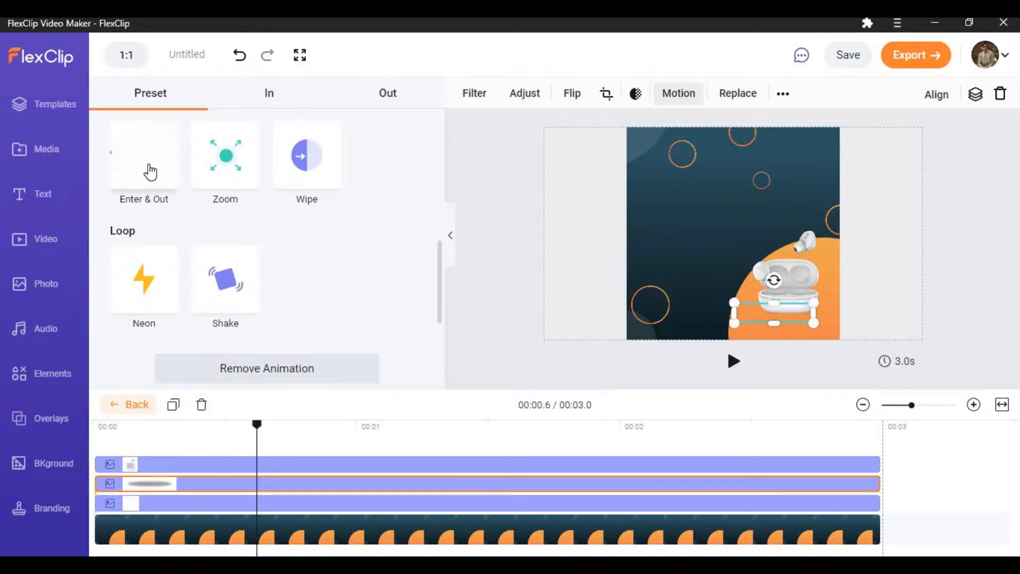
left_click(150, 172)
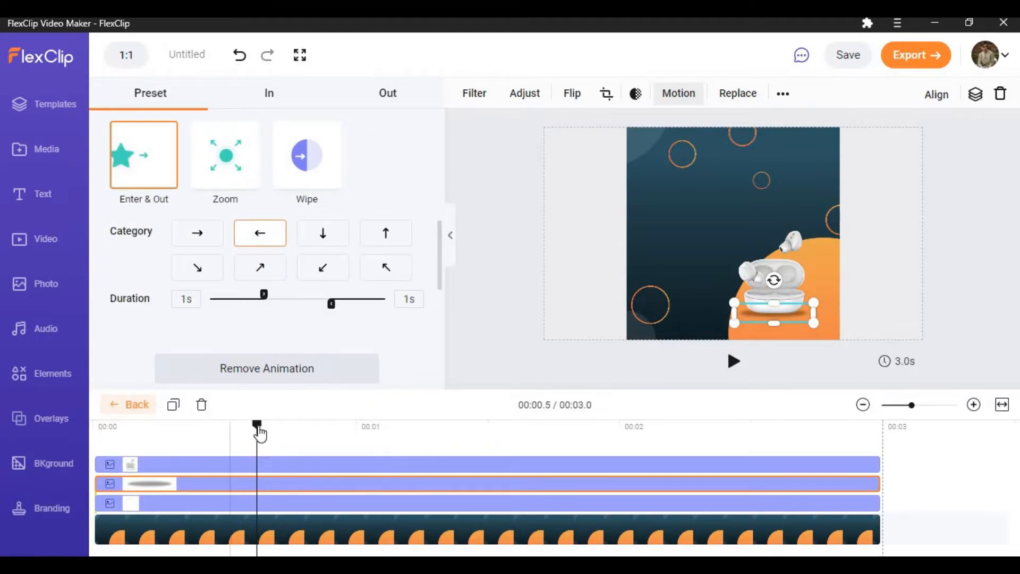
- Trim the start of the earbuds and shadow overlays so each lasts 2.8 s, and play the scene
left_click_drag(257, 424, 145, 490)
left_click(138, 466)
left_click(145, 428)
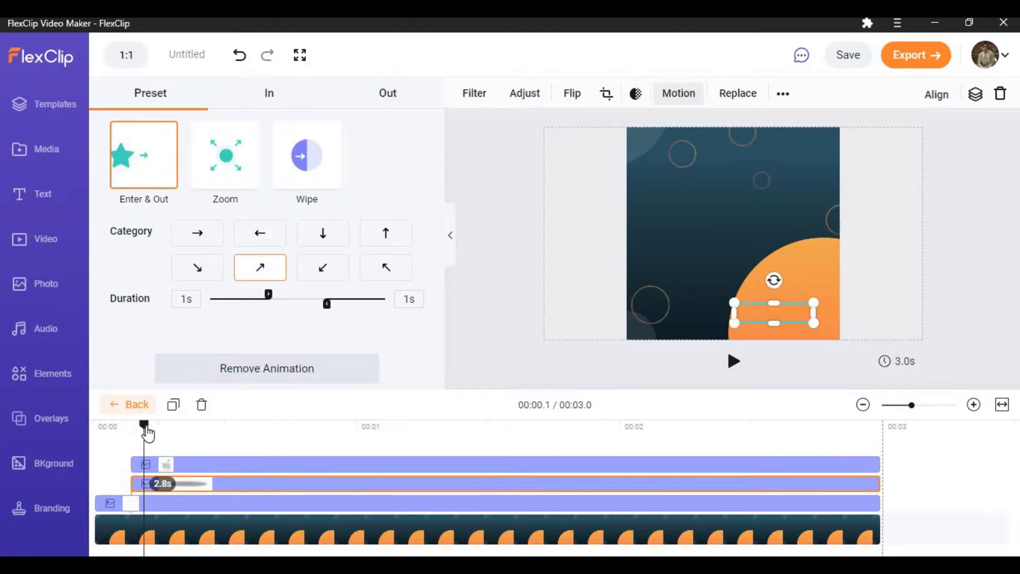
left_click(734, 363)
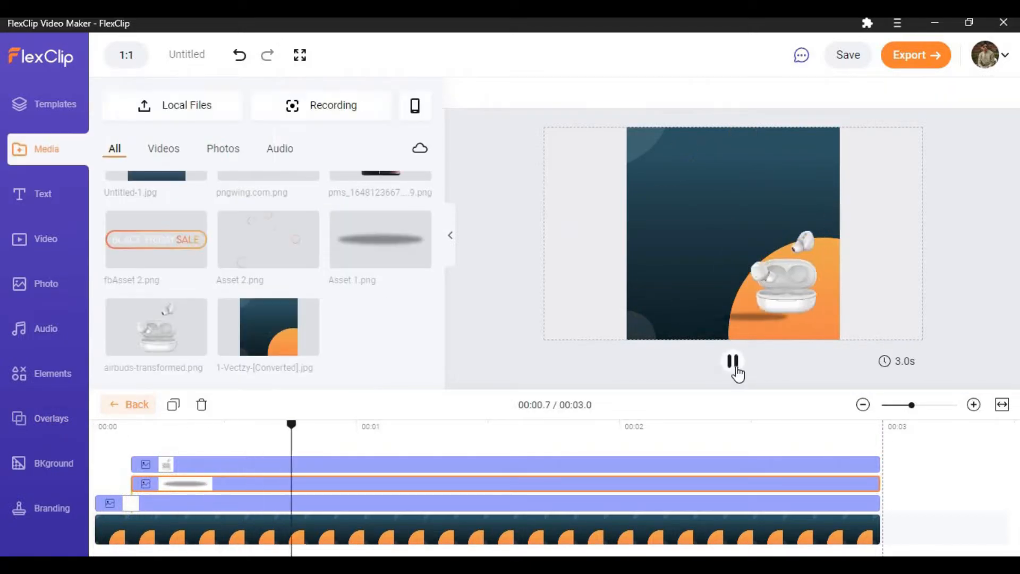
left_click(733, 363)
- Change the shadow's Enter & Out direction to leftward to match the earbuds and play the scene from the start
left_click(332, 485)
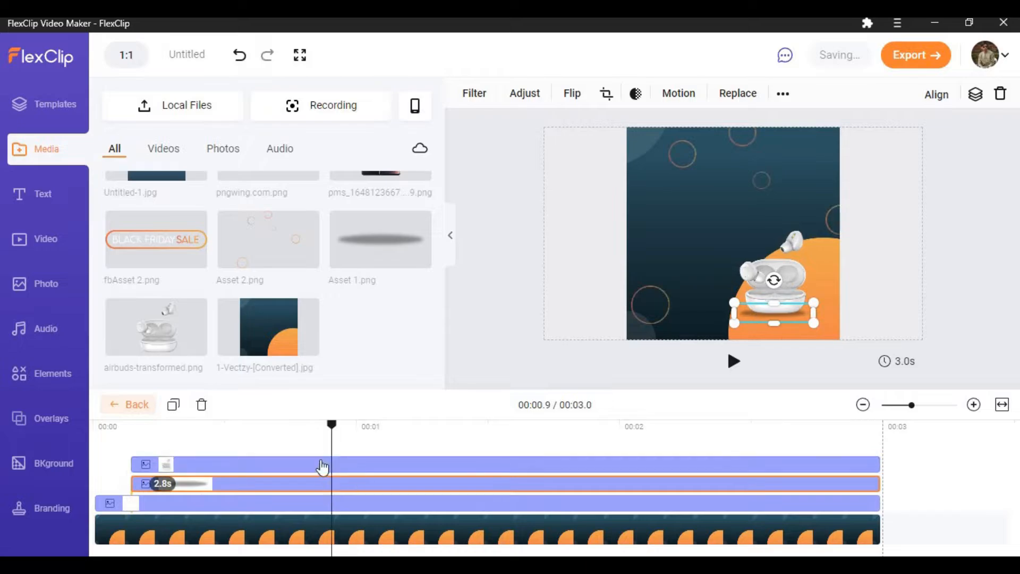
left_click(691, 100)
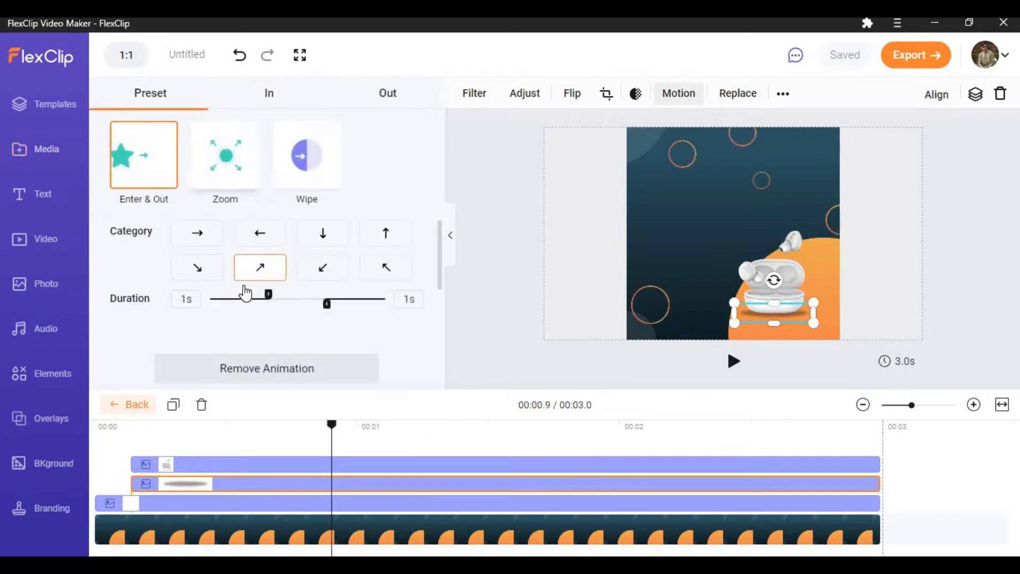
left_click(260, 236)
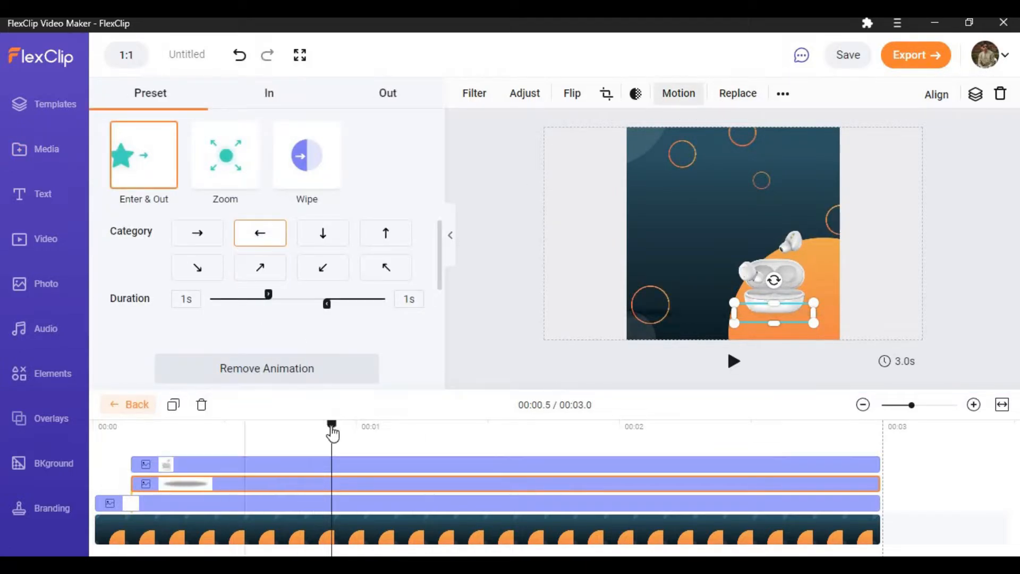
left_click_drag(331, 425, 99, 425)
left_click(733, 361)
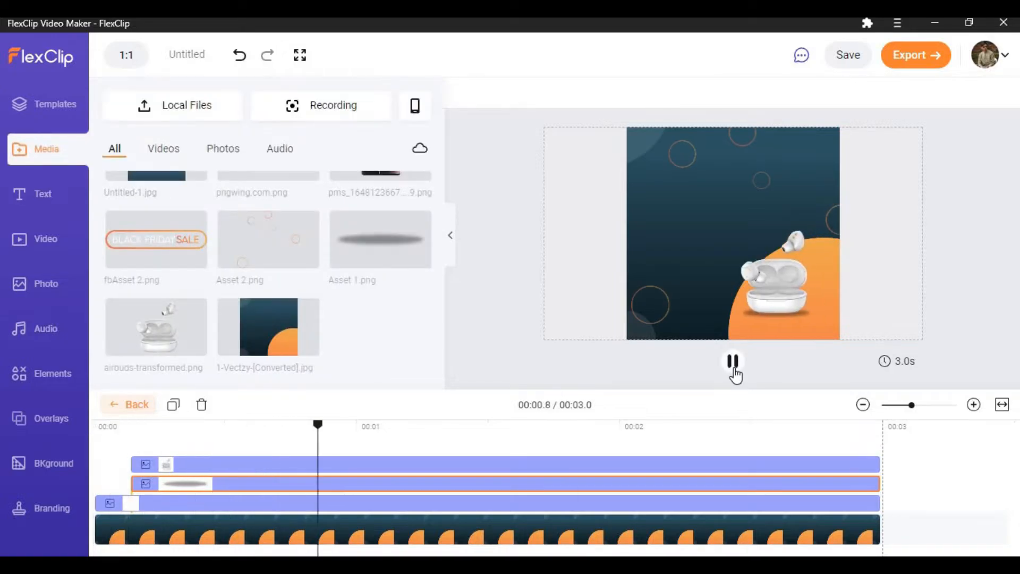
left_click(733, 364)
left_click(733, 361)
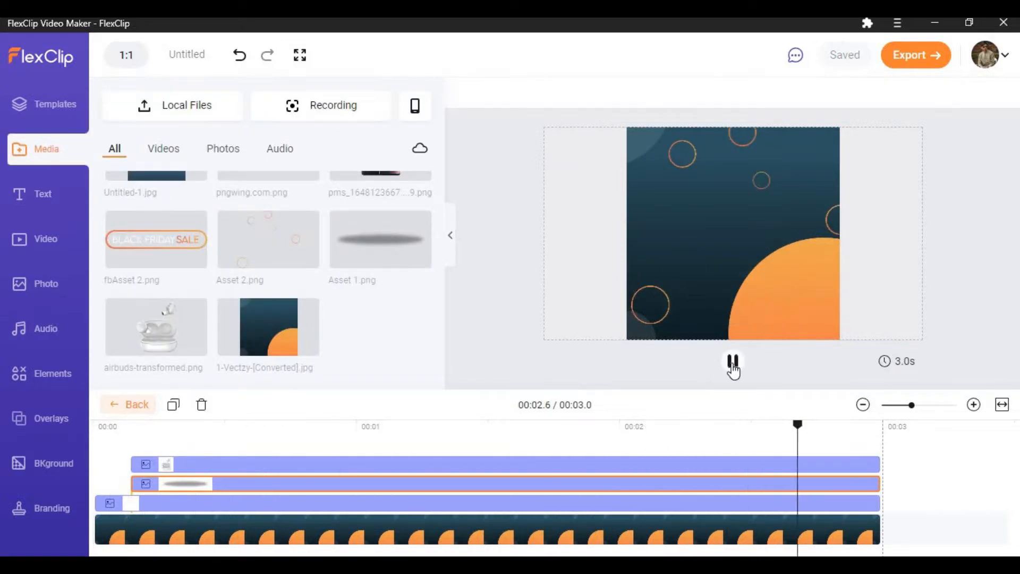
- Extend scene 01 to 10.7 s on the main timeline and play it from near the start
left_click(120, 406)
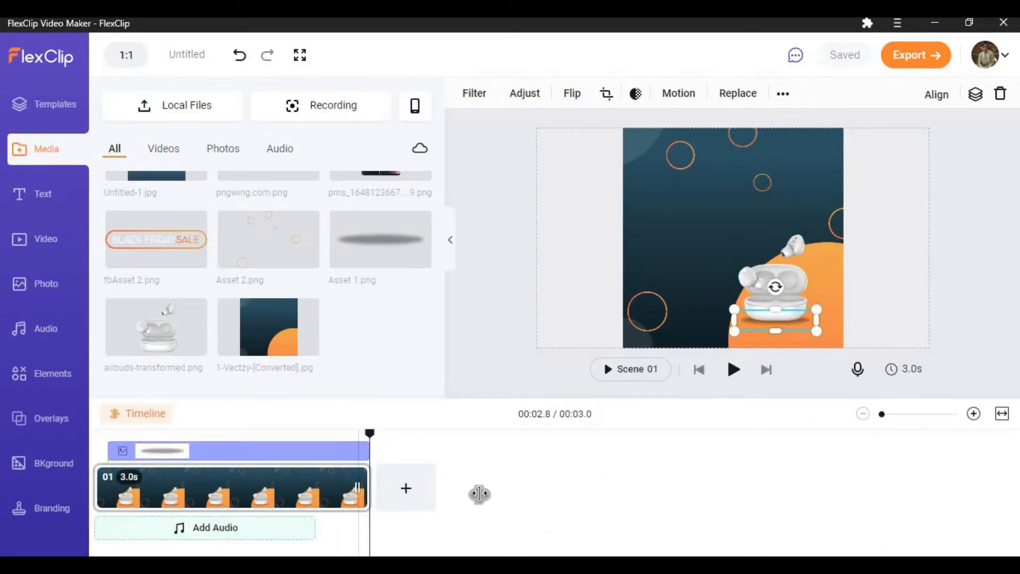
left_click_drag(479, 493, 877, 508)
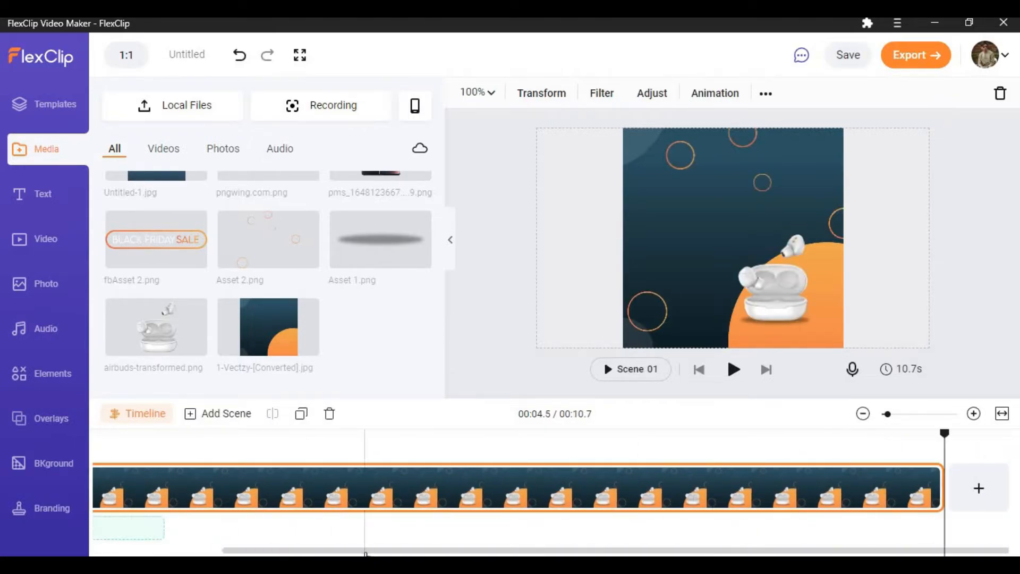
left_click_drag(362, 552, 234, 552)
left_click(131, 436)
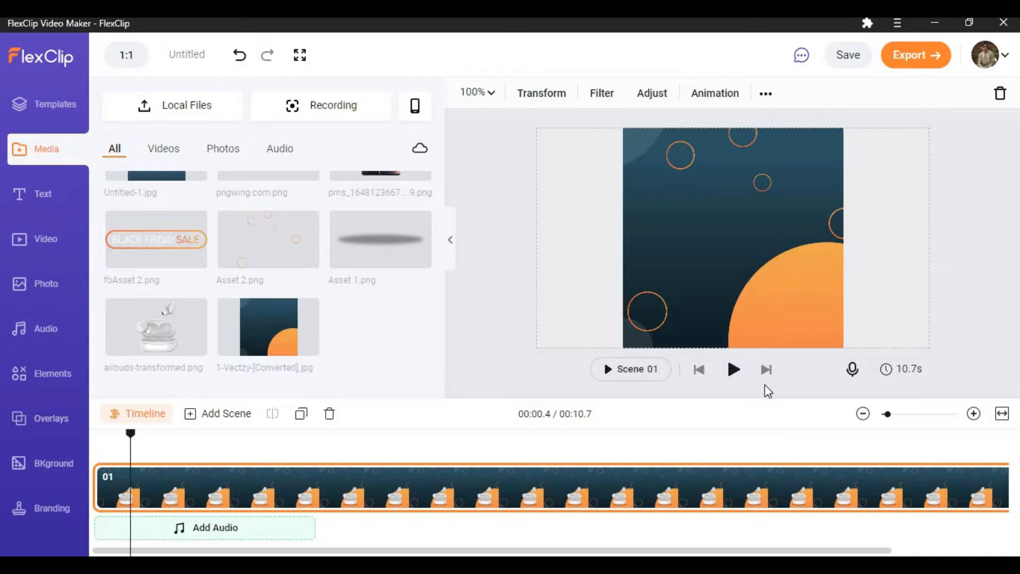
left_click(732, 369)
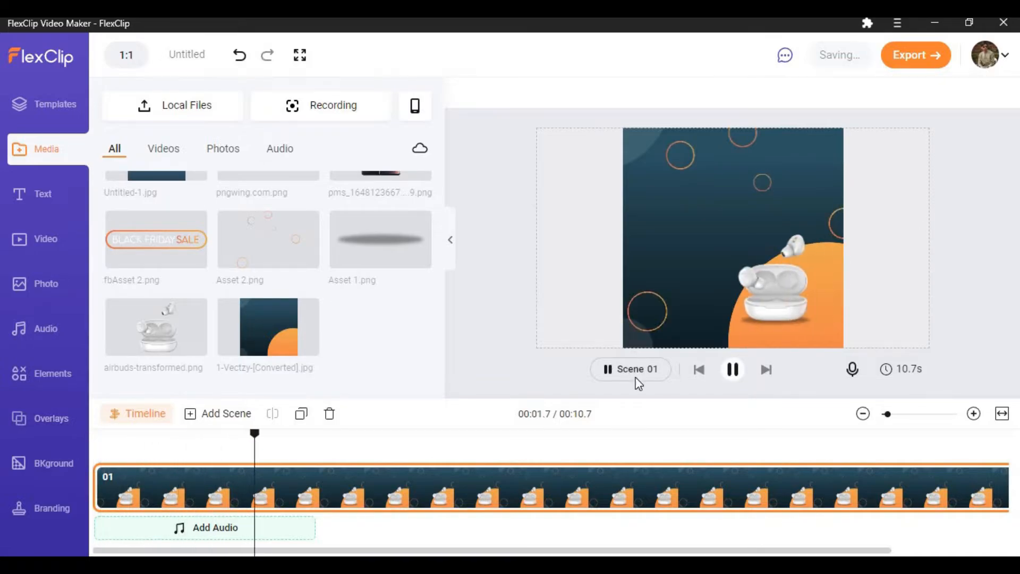
key("space")
- Add a text element to the scene reading "WIRELESS EARBUD"
left_click(38, 197)
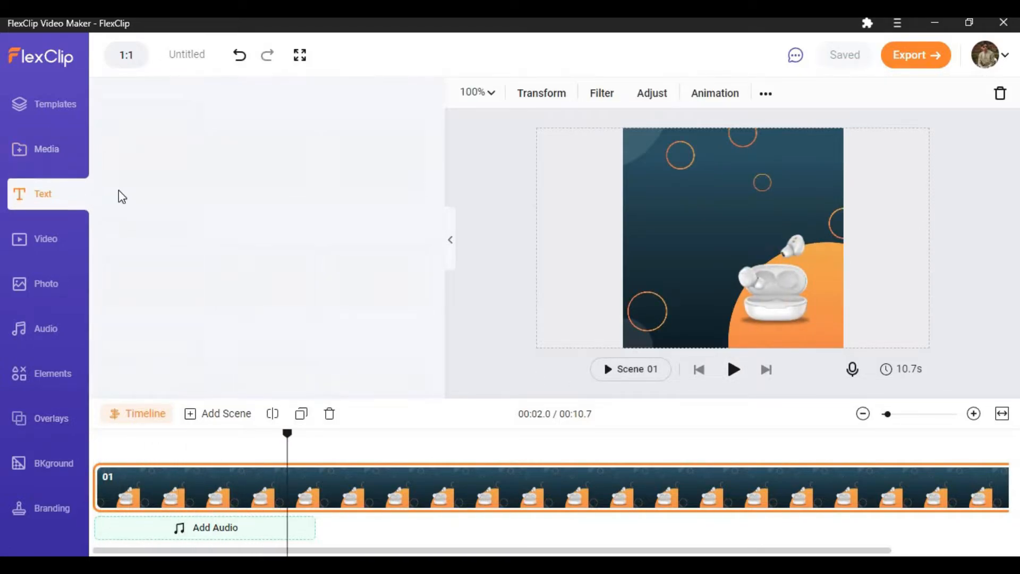
left_click(139, 187)
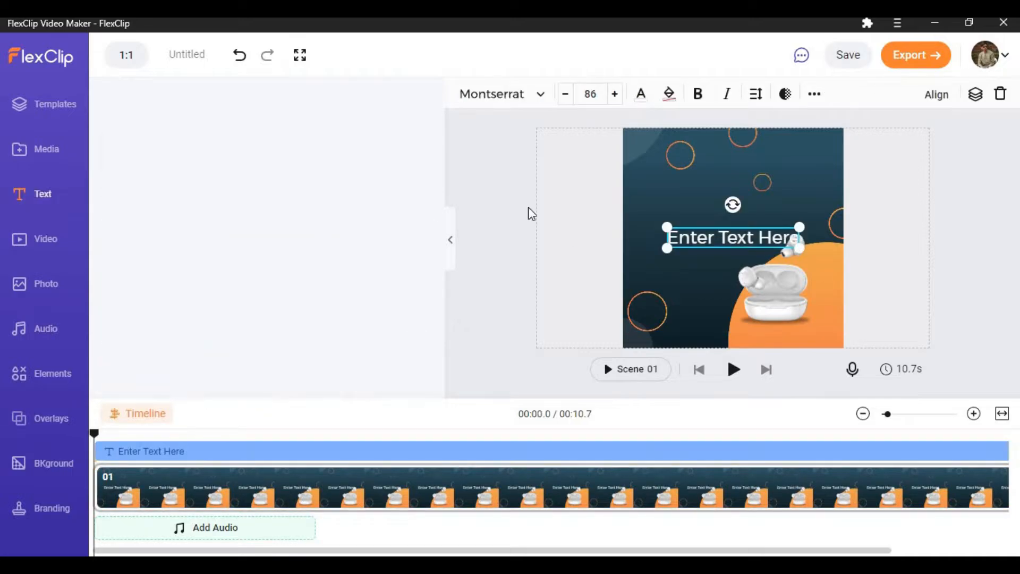
type("WIR")
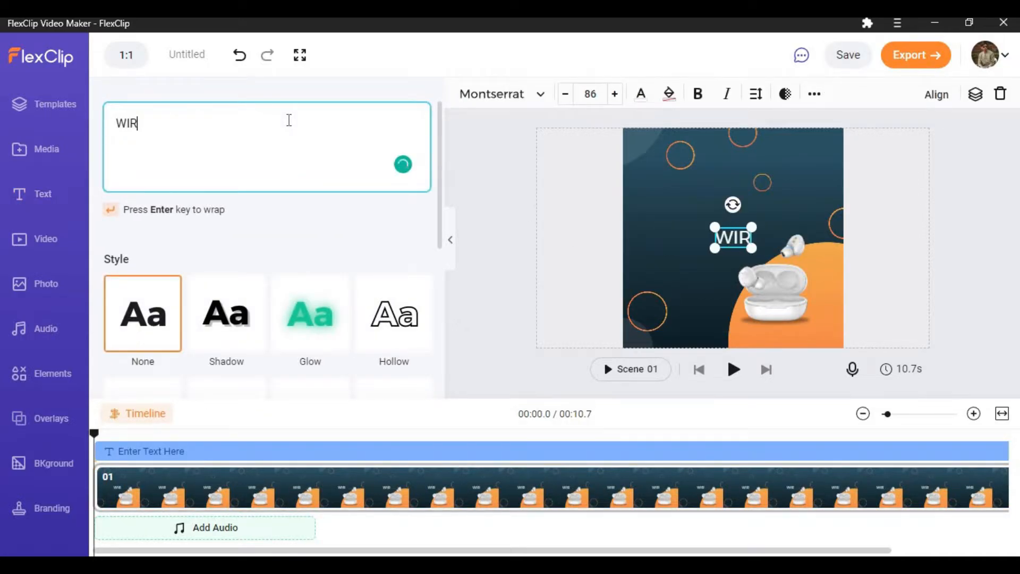
type("ELESS EAR")
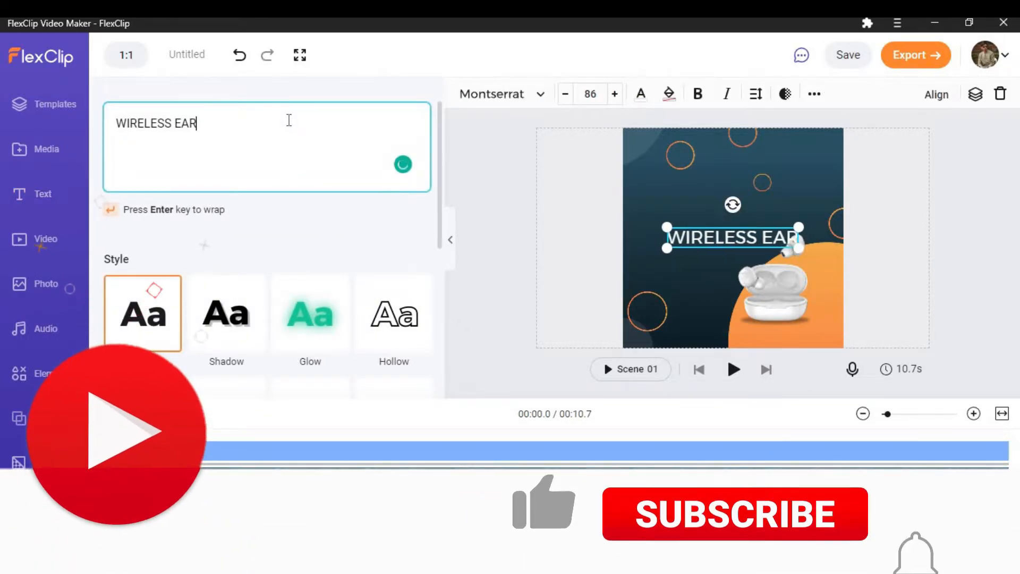
type("BUD")
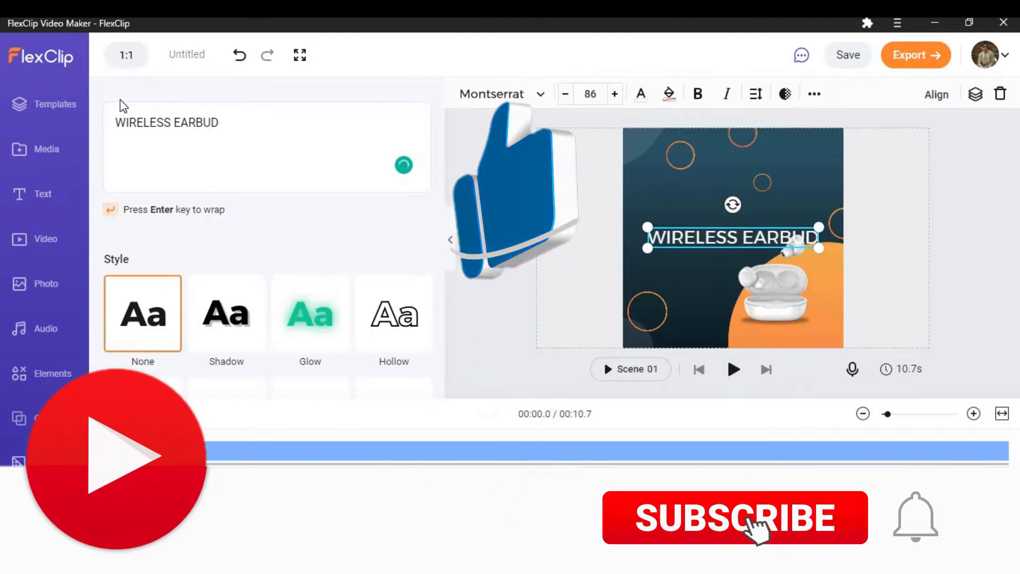
- Break the WIRELESS EARBUD title onto two lines, with EARBUD on the second line
left_click(308, 116)
left_click(174, 122)
key("Return")
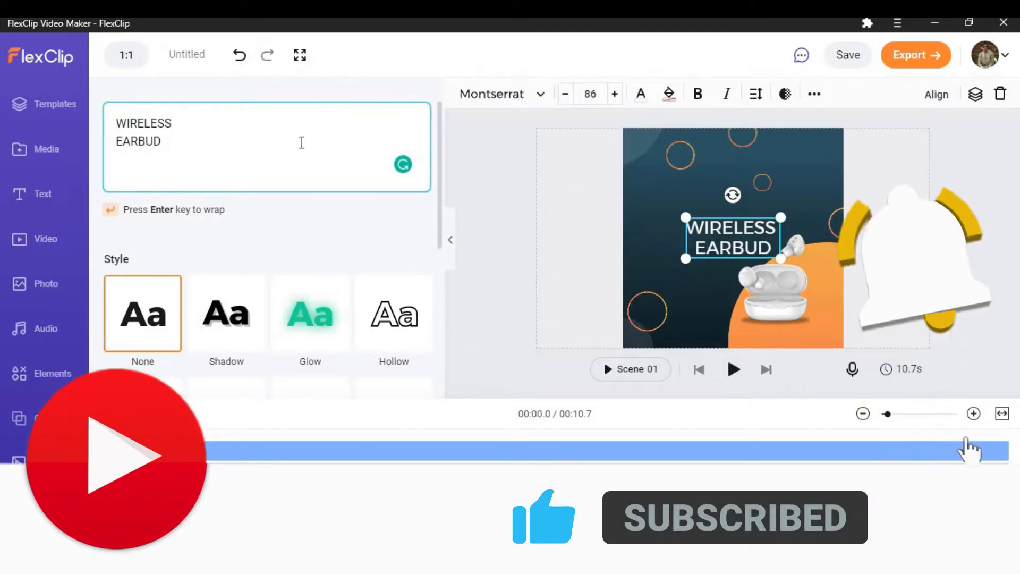
- Apply the Hollow style to the title, shrink it to size 78 and move it to the canvas's upper-left area
left_click(394, 313)
scroll(277, 246, "down", 3)
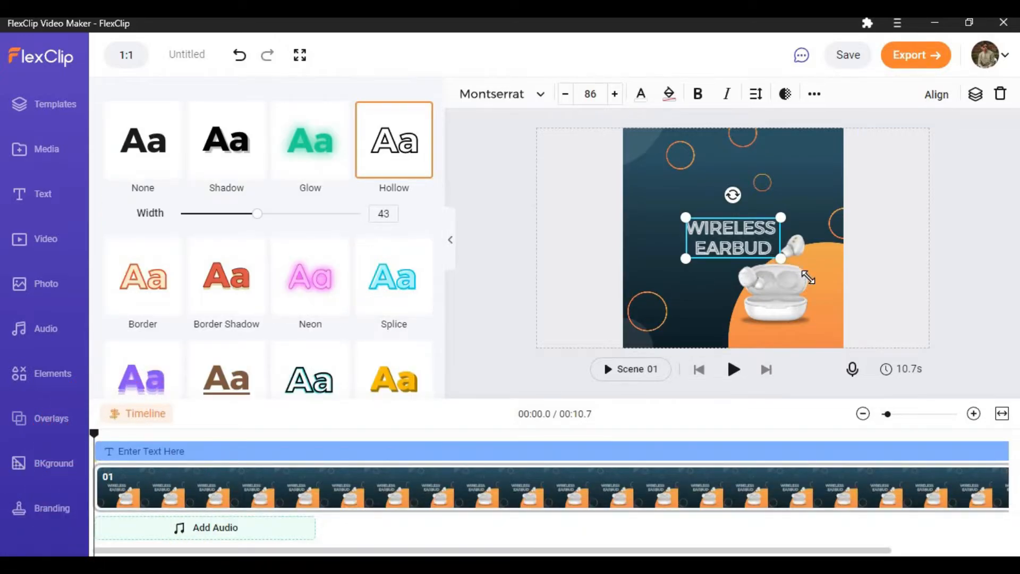
left_click_drag(808, 276, 709, 220)
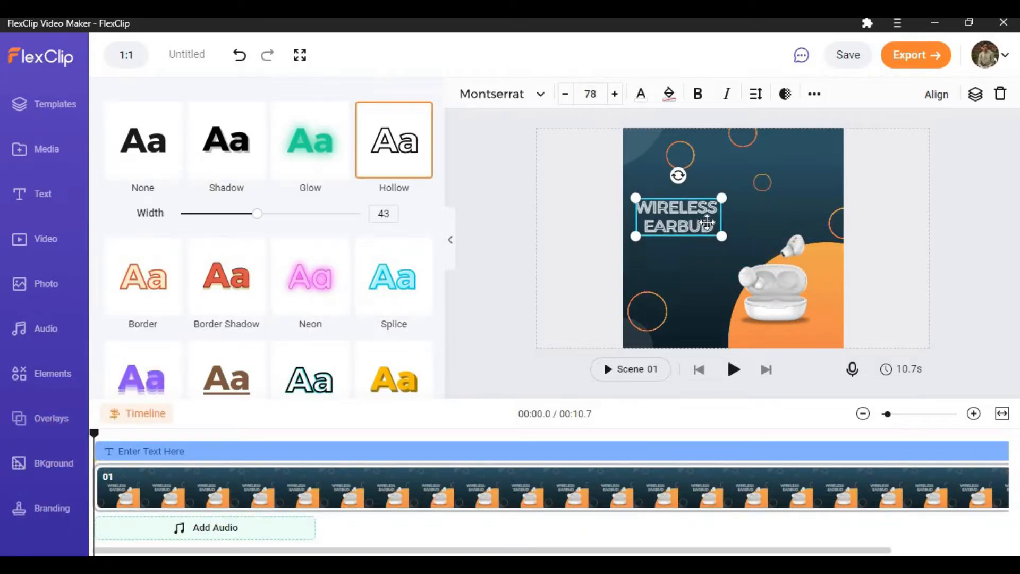
- Change the title's font to Bungee from the Bold font category
left_click(498, 101)
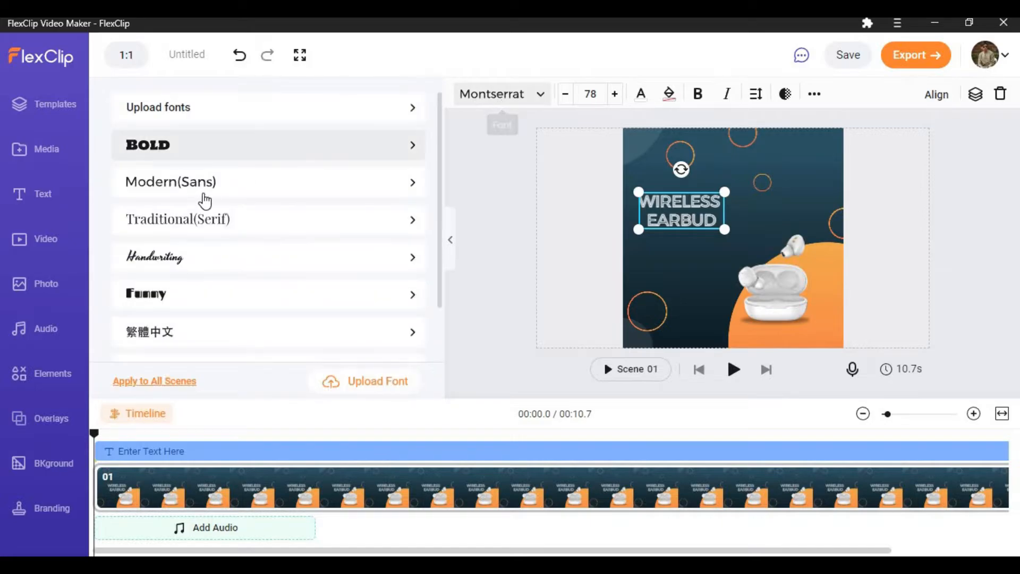
scroll(189, 137, "down", 2)
scroll(348, 189, "up", 2)
scroll(340, 245, "down", 1)
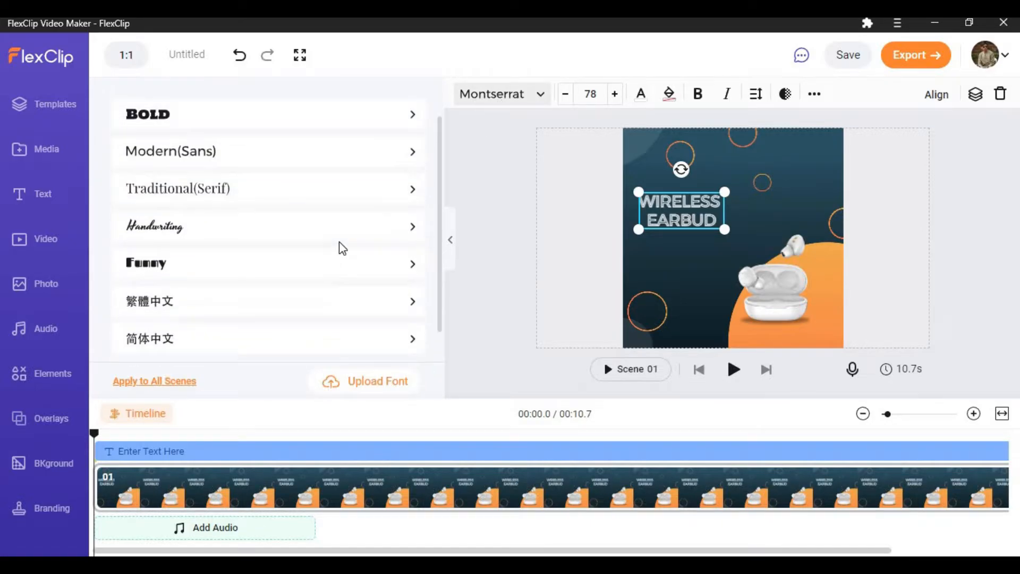
scroll(266, 159, "up", 1)
left_click(266, 154)
scroll(187, 201, "down", 4)
left_click(187, 200)
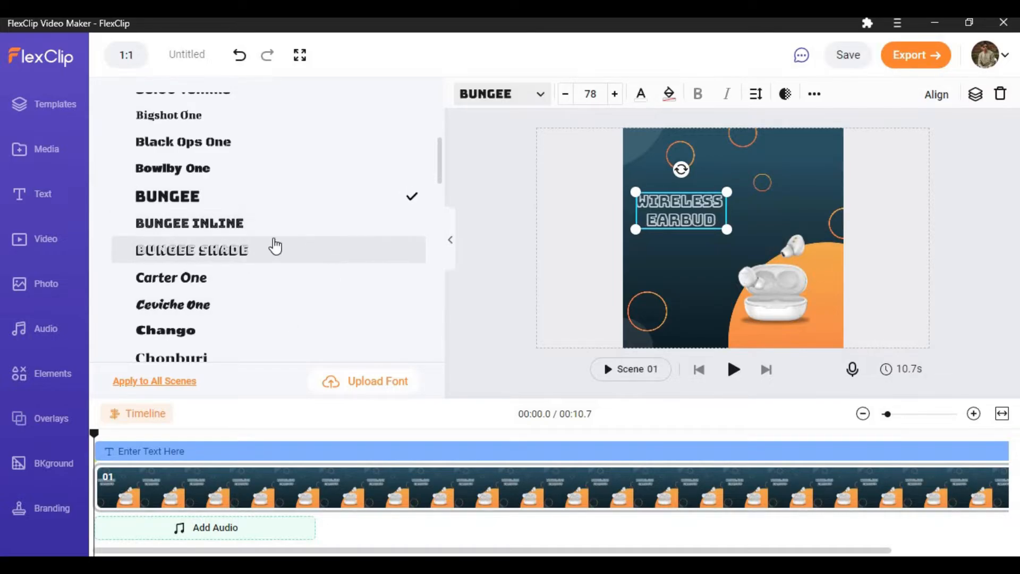
- Change the title's font to Bebas Neue from the Modern(Sans) font category
scroll(273, 246, "down", 10)
scroll(241, 249, "up", 5)
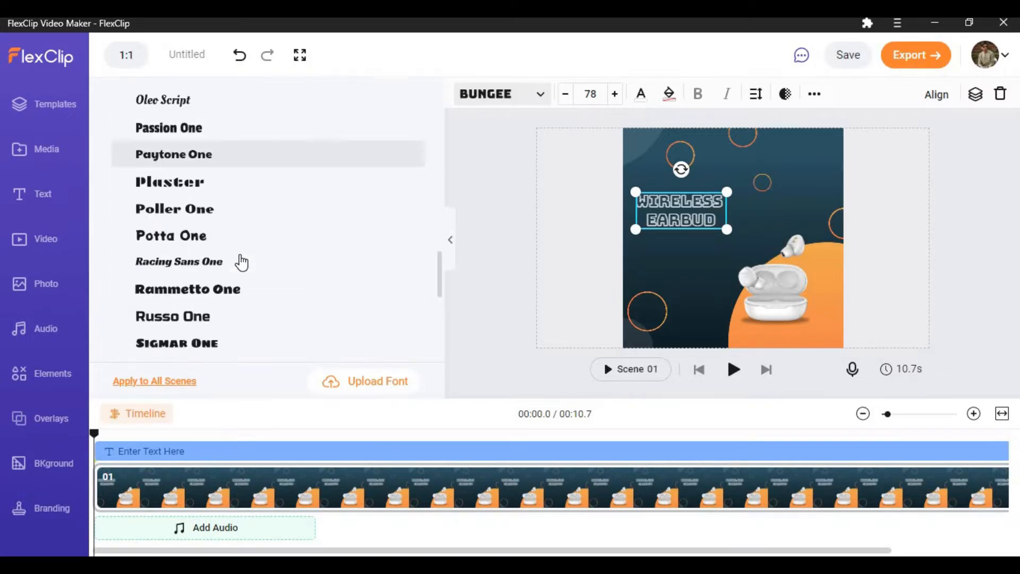
scroll(239, 260, "down", 4)
scroll(276, 367, "down", 2)
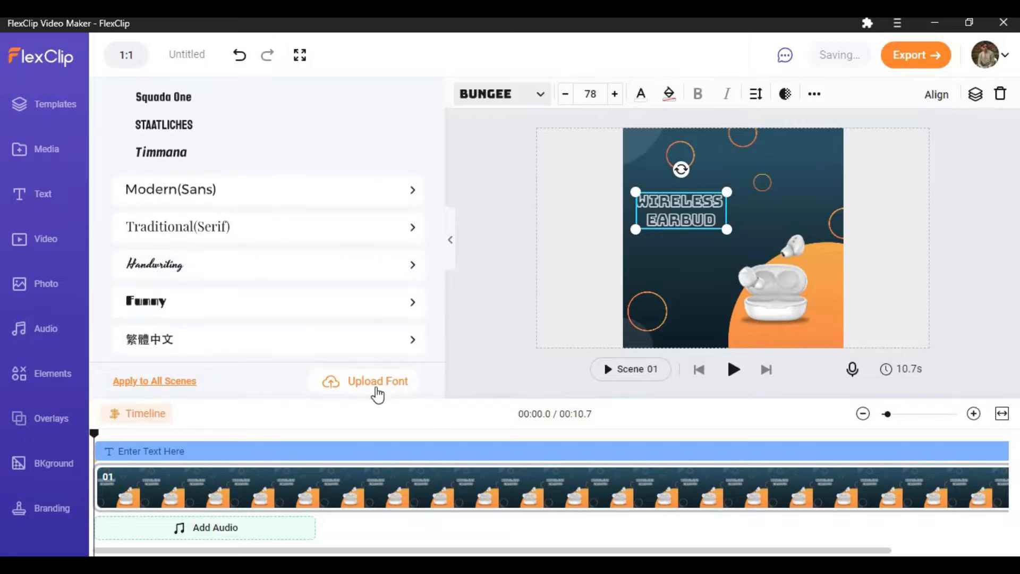
left_click(401, 379)
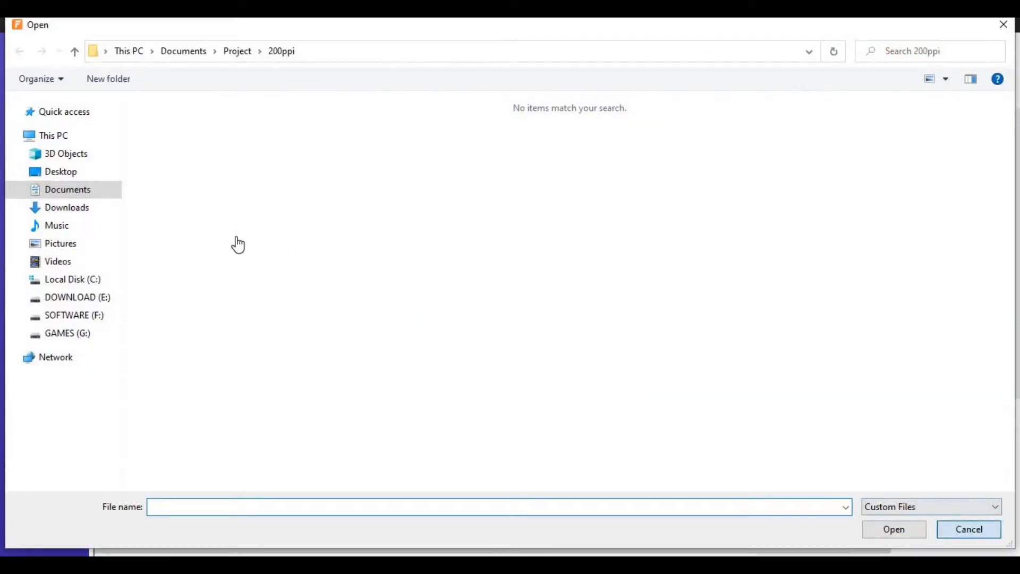
key("Escape")
scroll(319, 243, "up", 3)
left_click(313, 245)
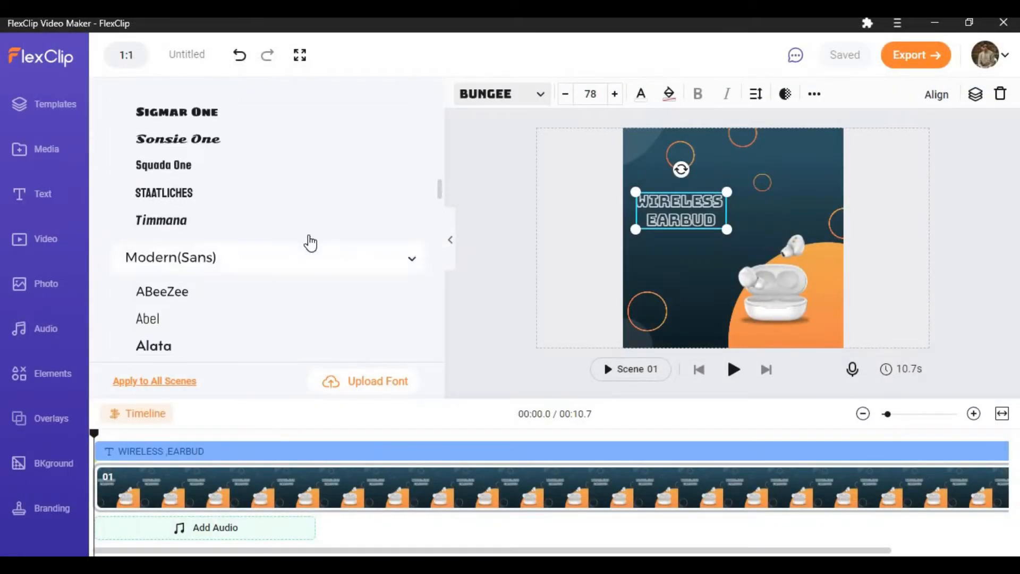
scroll(311, 243, "down", 8)
scroll(168, 216, "up", 5)
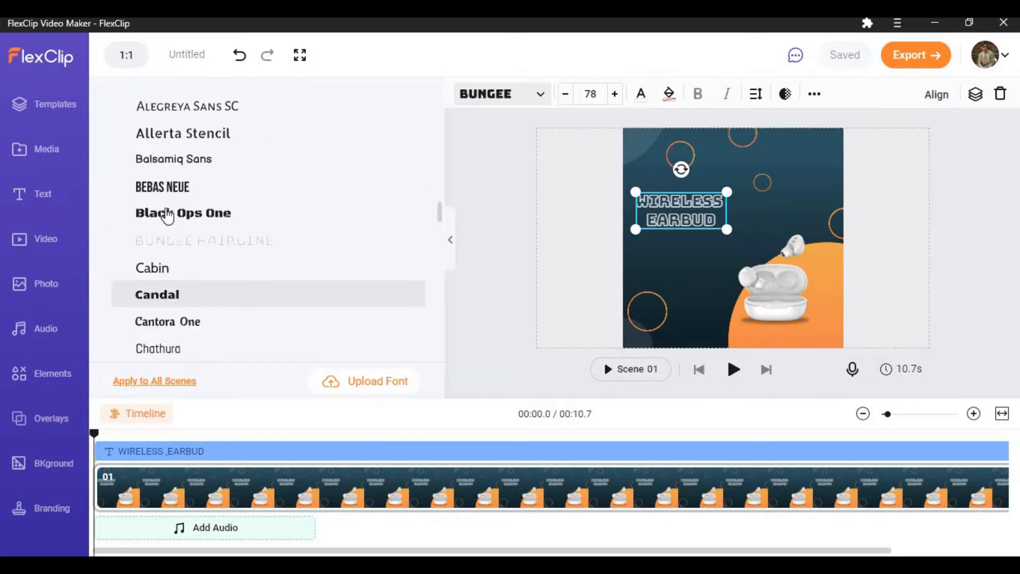
left_click(162, 187)
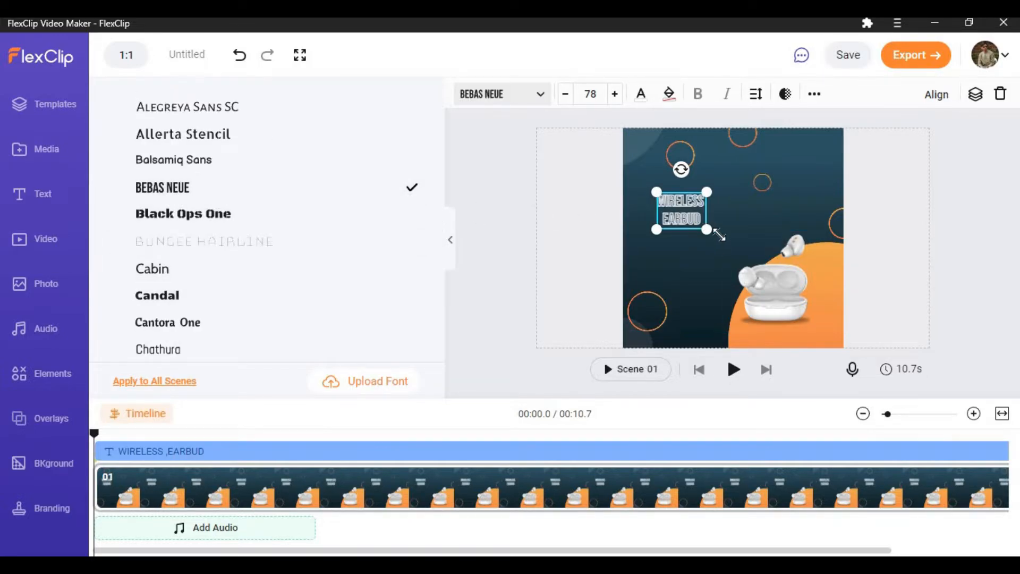
- Enlarge the title to font size 87 and set its style to None
left_click_drag(718, 233, 692, 204)
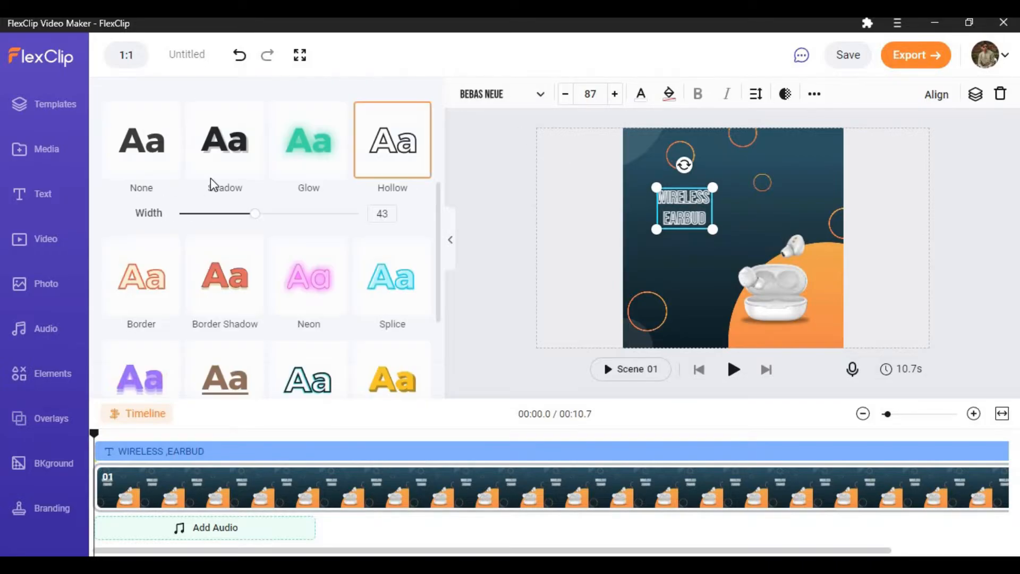
left_click(245, 160)
scroll(135, 276, "up", 3)
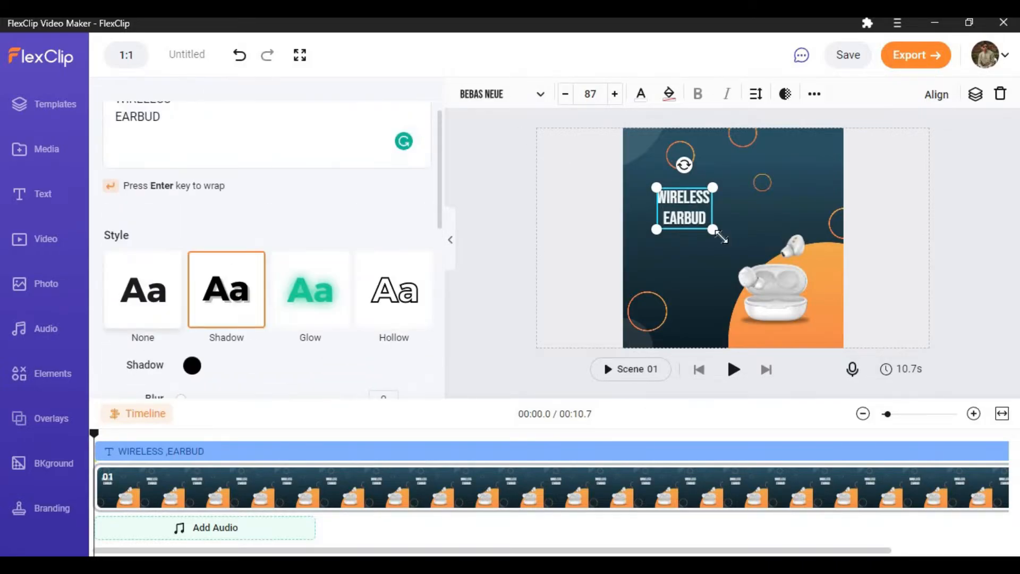
left_click(127, 308)
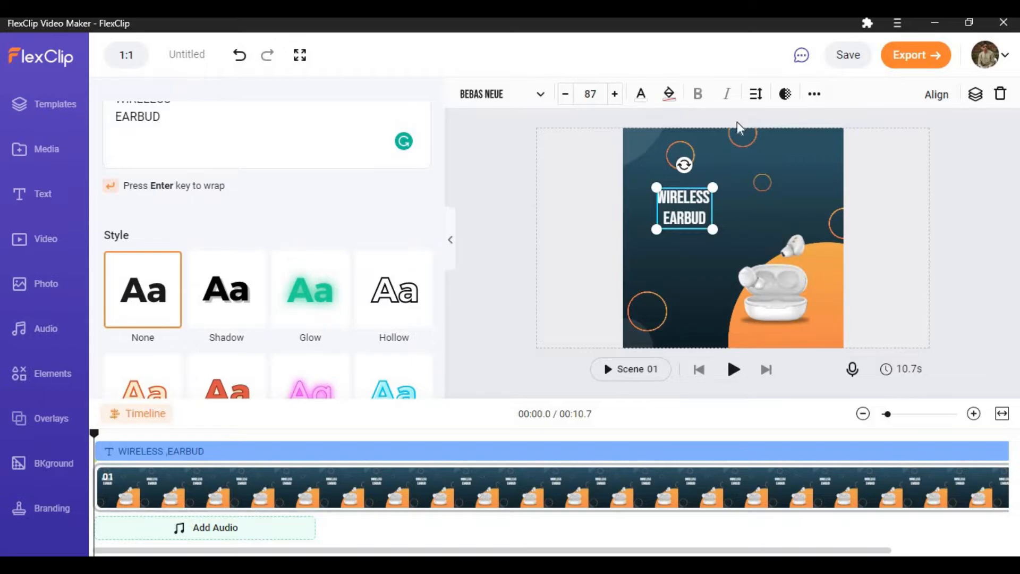
- Place the title near the canvas's left edge with slightly wider letter spacing and a tighter line height
left_click(754, 96)
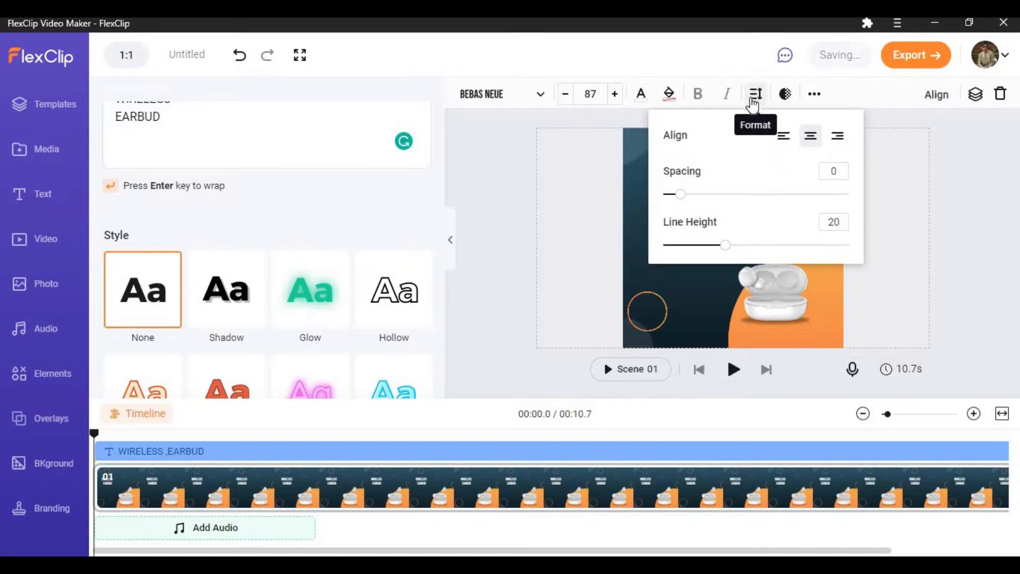
left_click(932, 227)
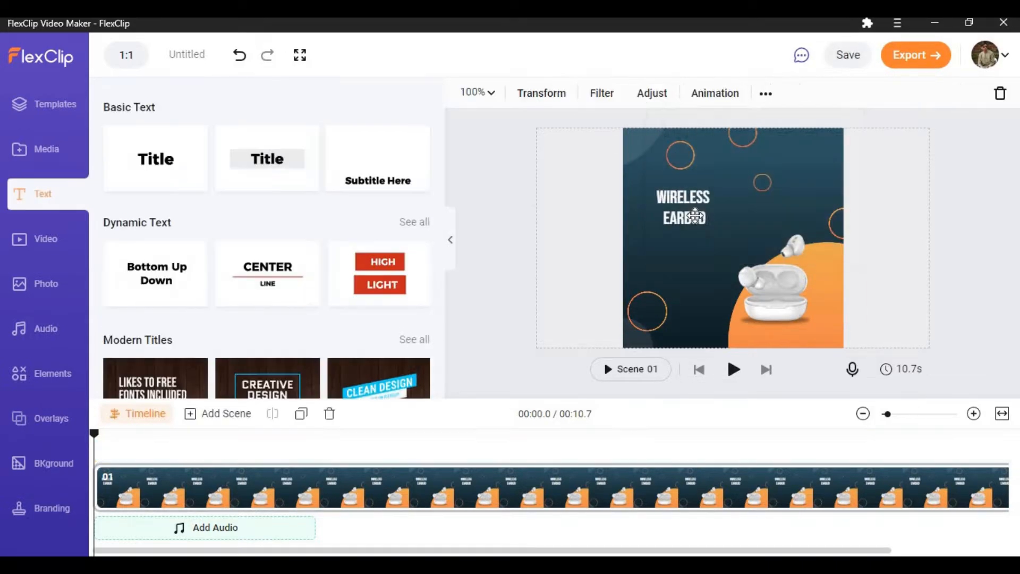
left_click_drag(683, 208, 672, 297)
left_click(754, 94)
left_click_drag(684, 200, 688, 197)
left_click(726, 246)
left_click_drag(724, 249, 710, 250)
left_click(951, 246)
left_click_drag(683, 303, 681, 213)
left_click(946, 253)
- Add the BLACK FRIDAY SALE badge fbAsset 2.png to the scene, shrink it and place it directly below the title
left_click(34, 149)
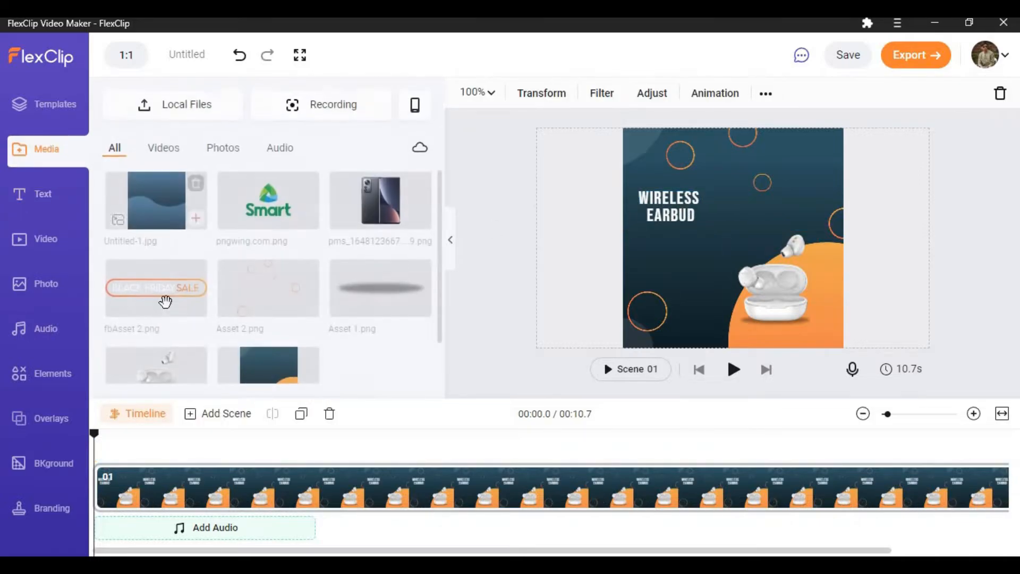
left_click(118, 307)
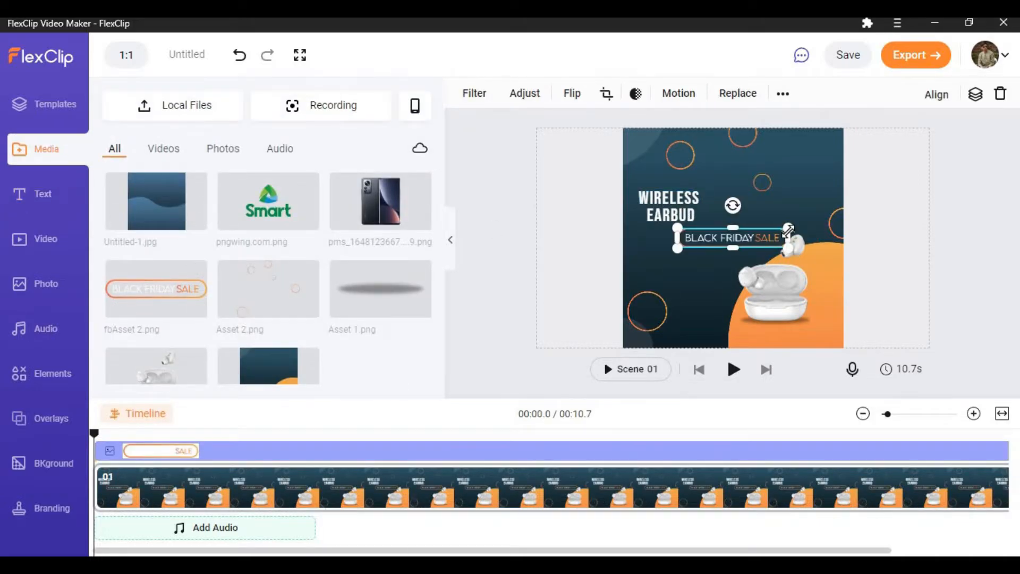
left_click_drag(788, 248, 758, 245)
left_click_drag(685, 242, 690, 240)
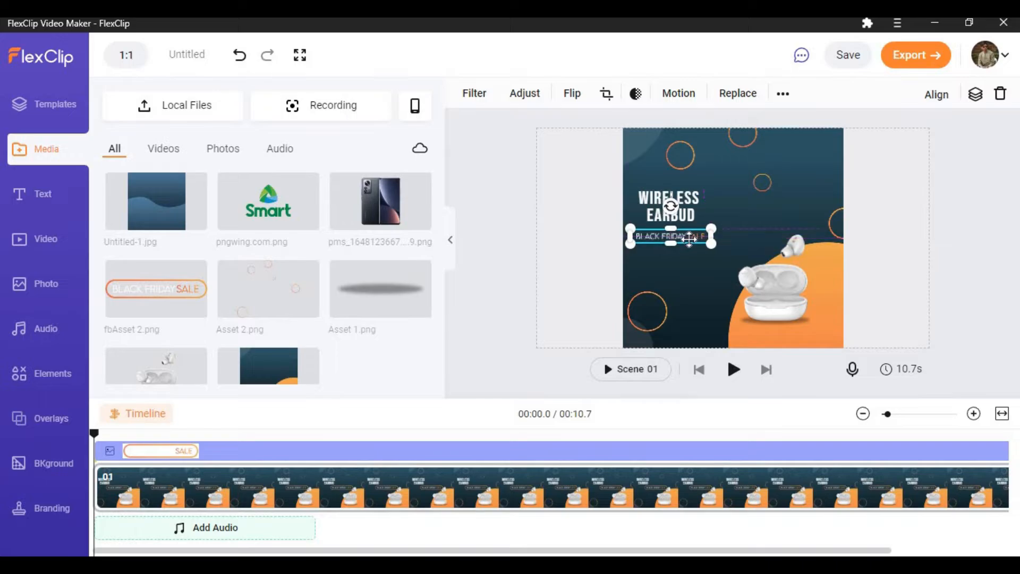
- Put the title back on one line and shrink it to size 65, fitting it just above the nudged sale badge
left_click(691, 211)
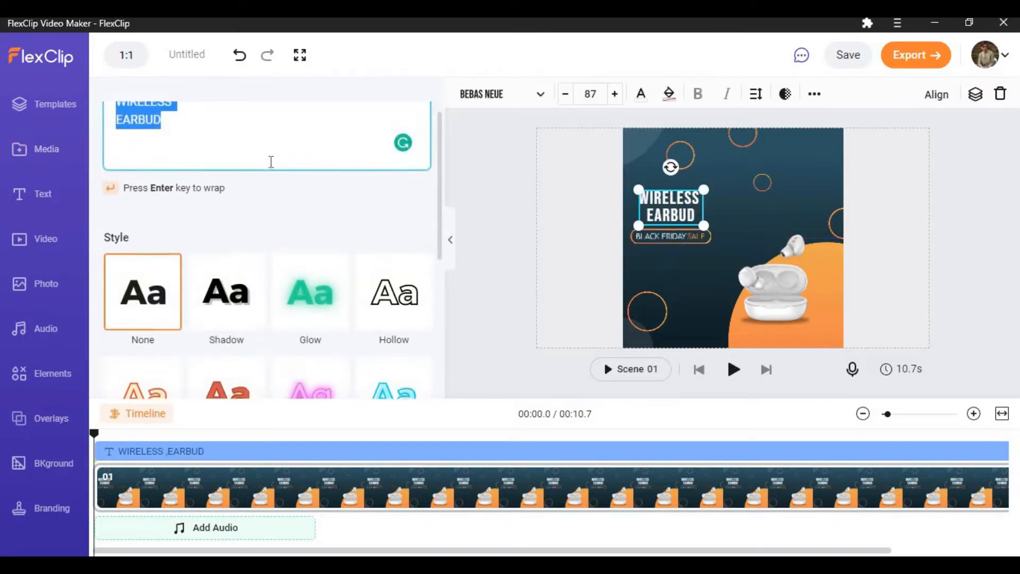
left_click(219, 150)
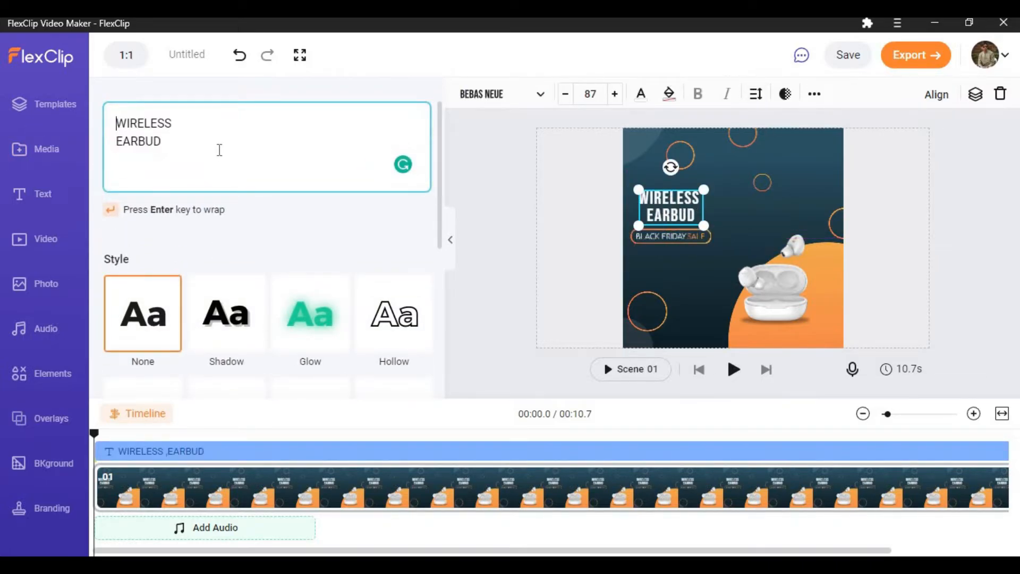
key("BackSpace")
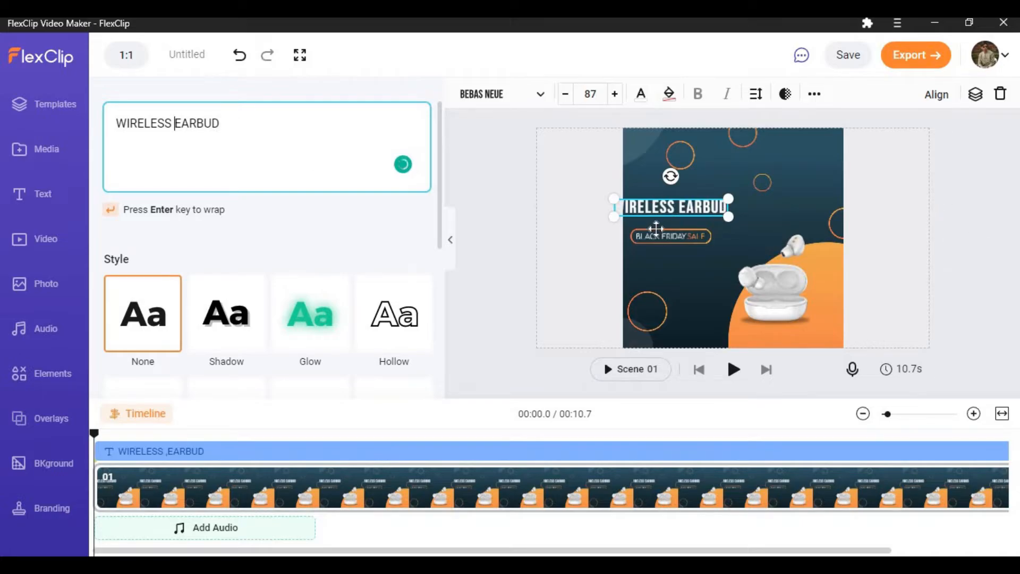
left_click_drag(670, 236, 678, 233)
left_click_drag(722, 202, 691, 208)
left_click(944, 237)
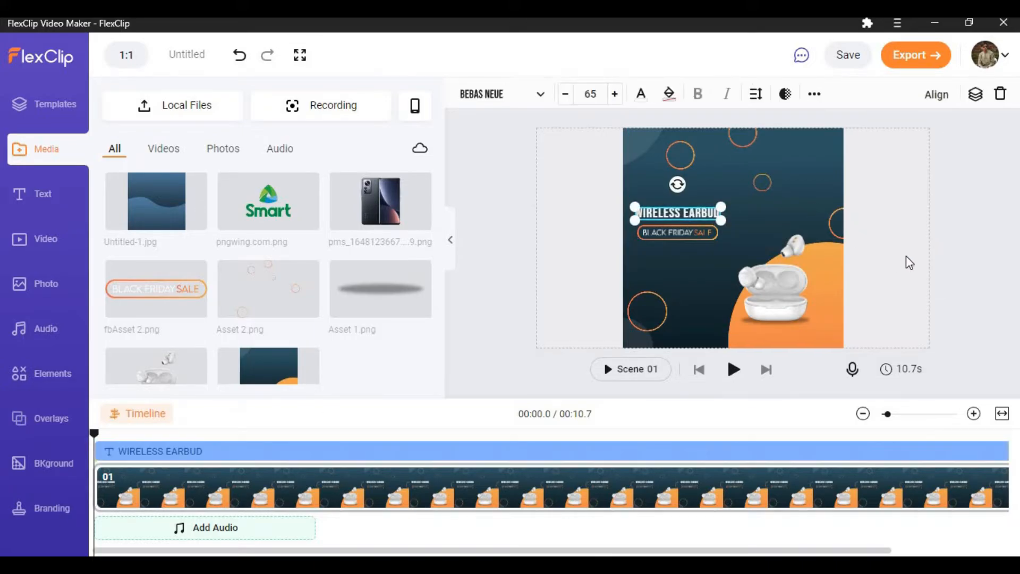
left_click(941, 326)
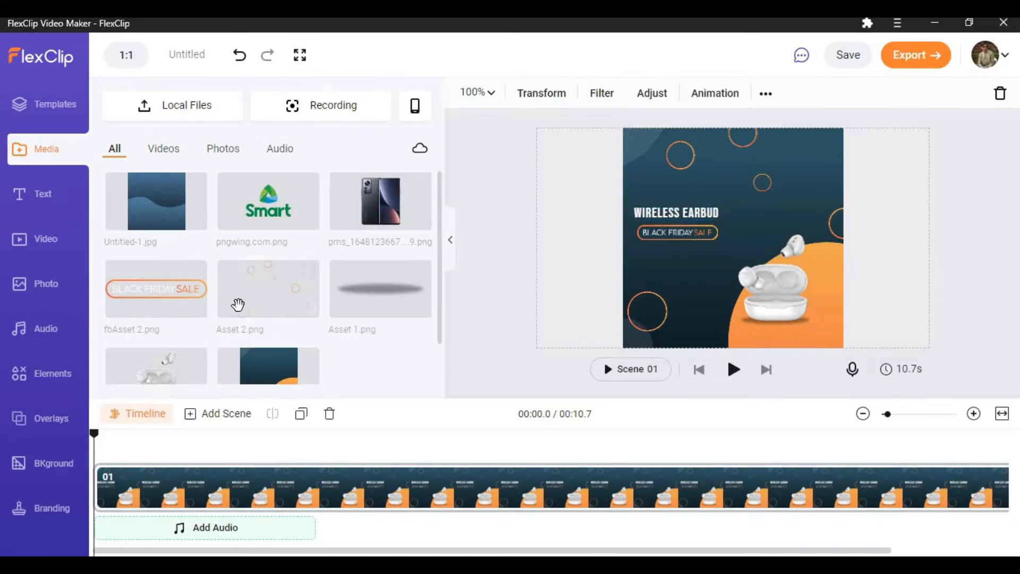
- Add the Smart logo pngwing.com.png as a small overlay in the canvas's upper-right corner and nudge the sale badge slightly left
scroll(268, 319, "down", 1)
scroll(196, 213, "up", 1)
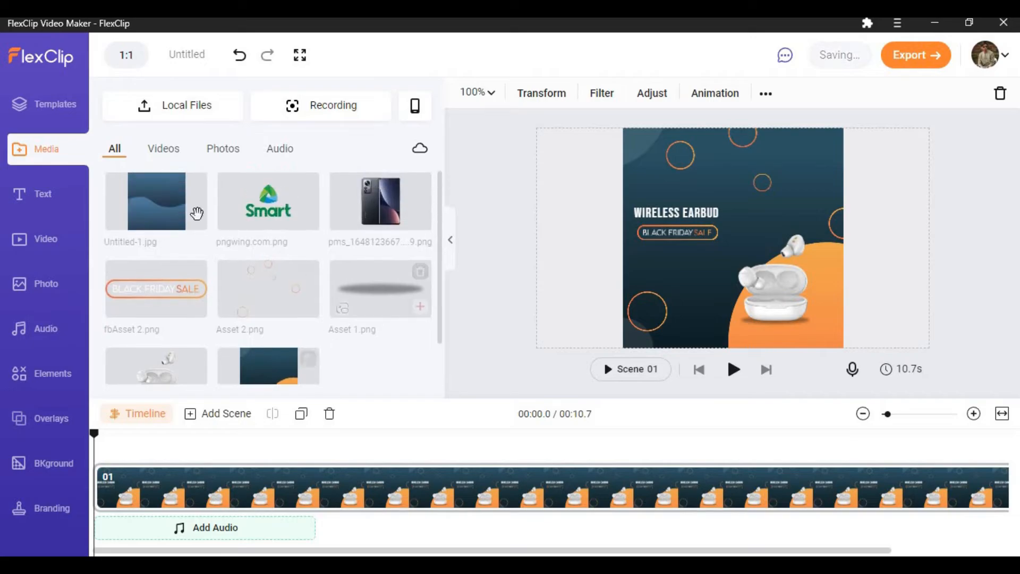
left_click(230, 222)
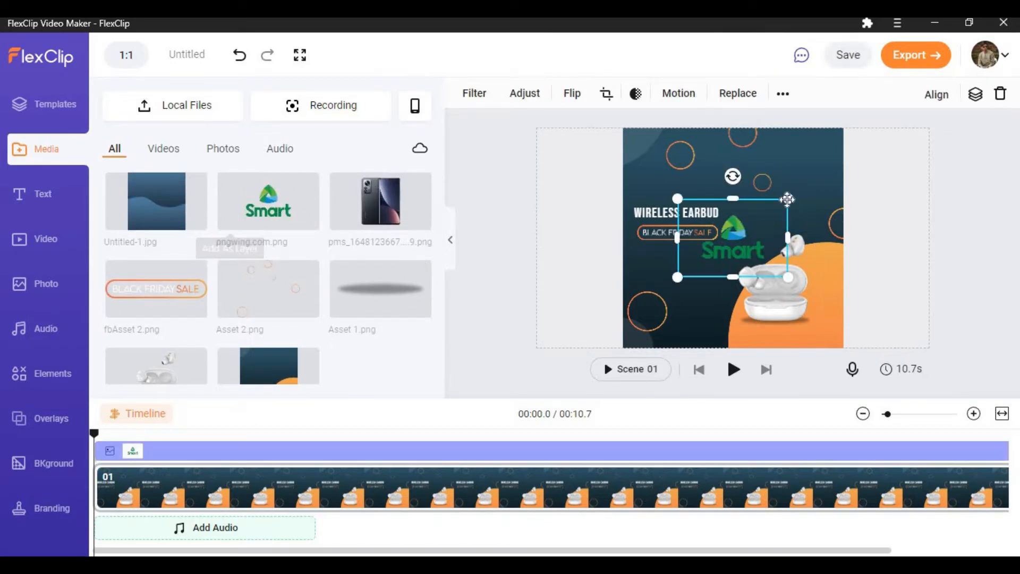
left_click_drag(735, 232, 709, 264)
left_click_drag(803, 170, 821, 146)
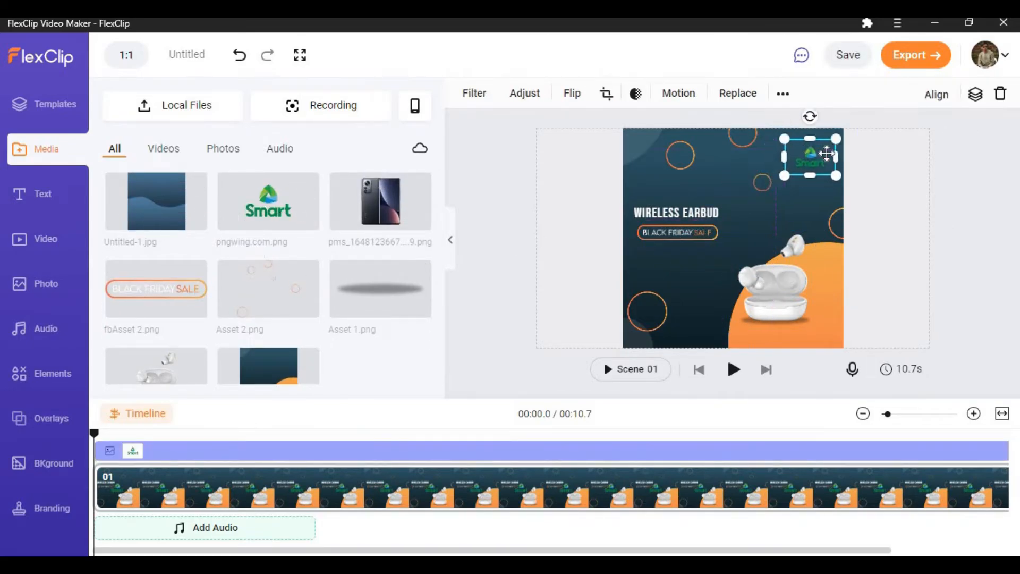
left_click(818, 279)
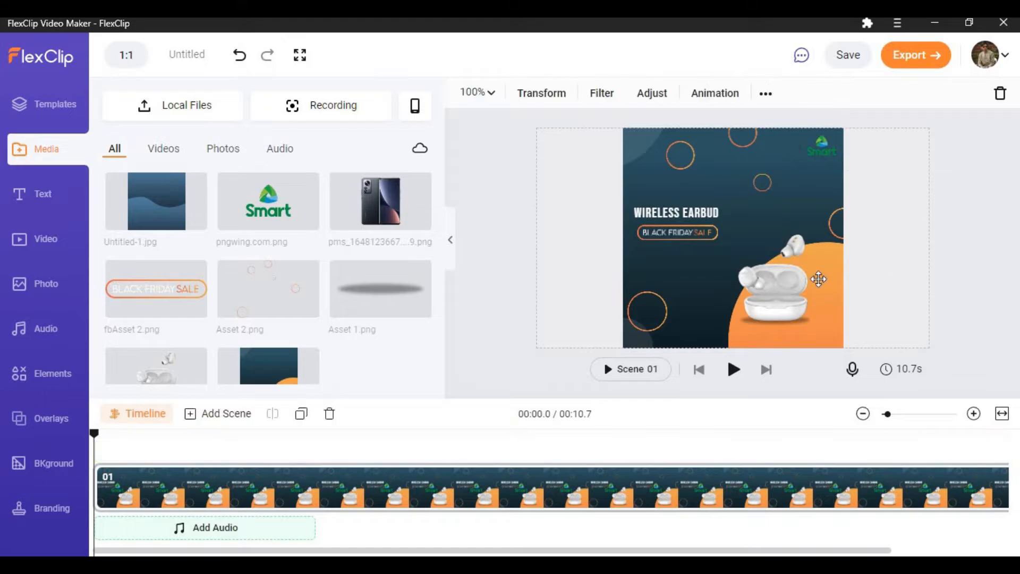
left_click(679, 232)
left_click(942, 262)
- Add the Center Line dynamic text with the title WIRELESS and subtitle EARBUD, and enlarge it to size 90
left_click(42, 195)
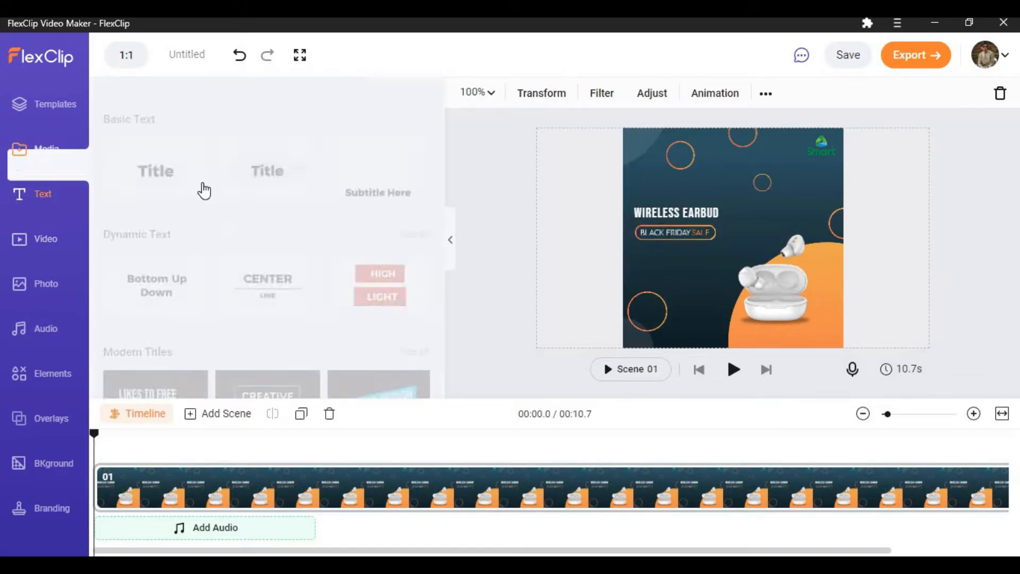
scroll(281, 226, "down", 2)
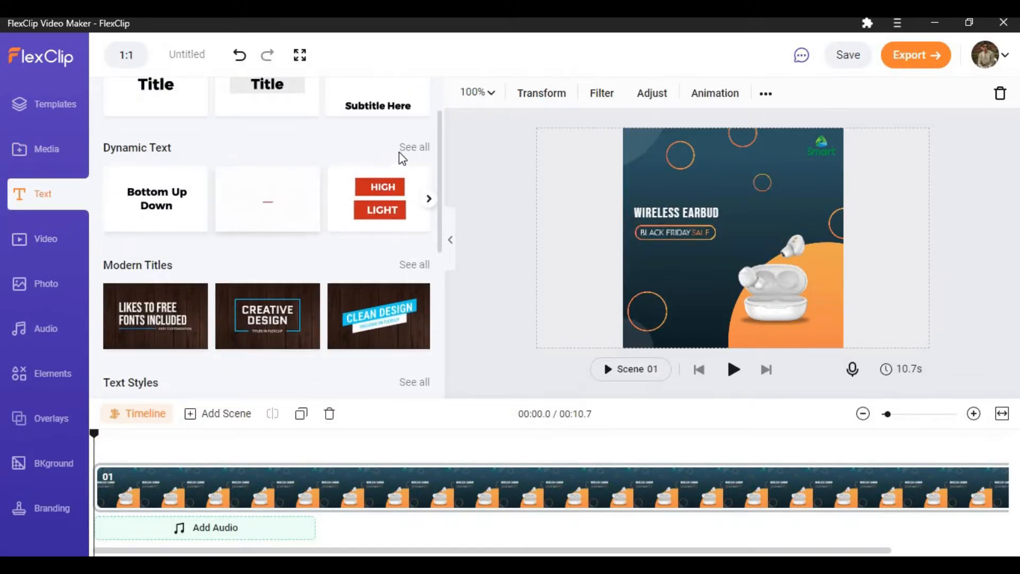
left_click(254, 214)
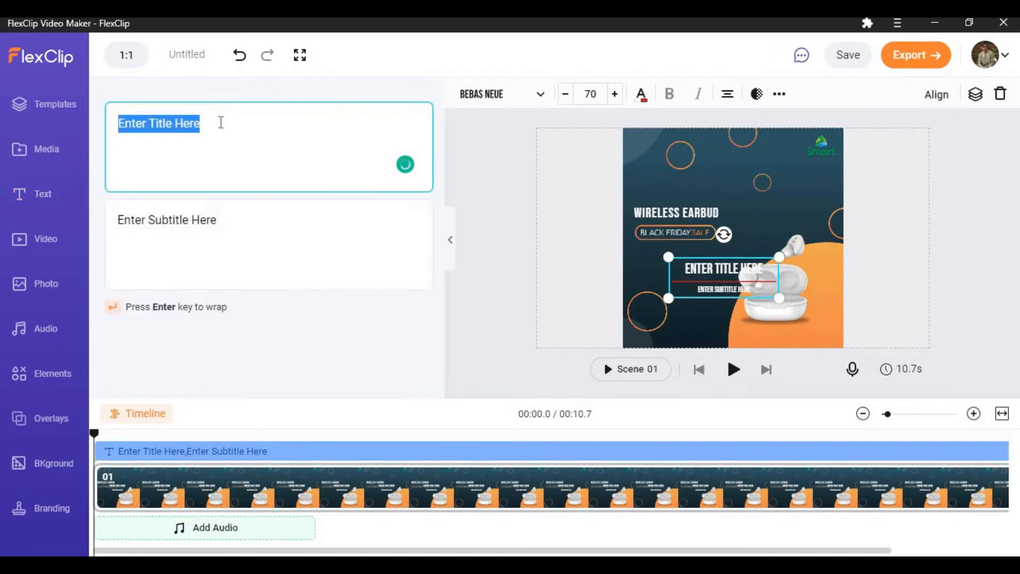
type("WIRELESS")
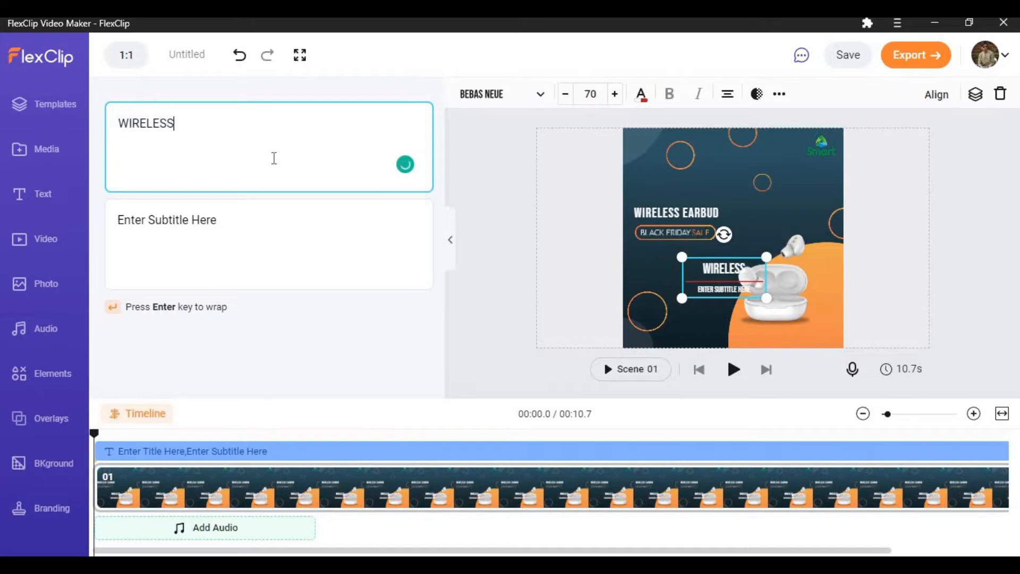
left_click(241, 232)
type("EARBUD")
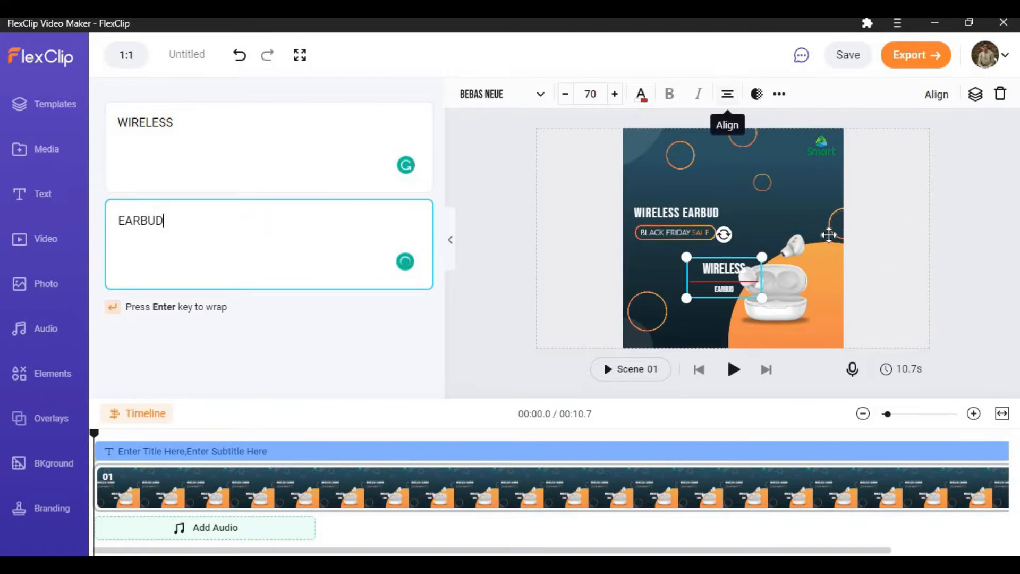
left_click_drag(762, 298, 783, 309)
left_click(726, 271)
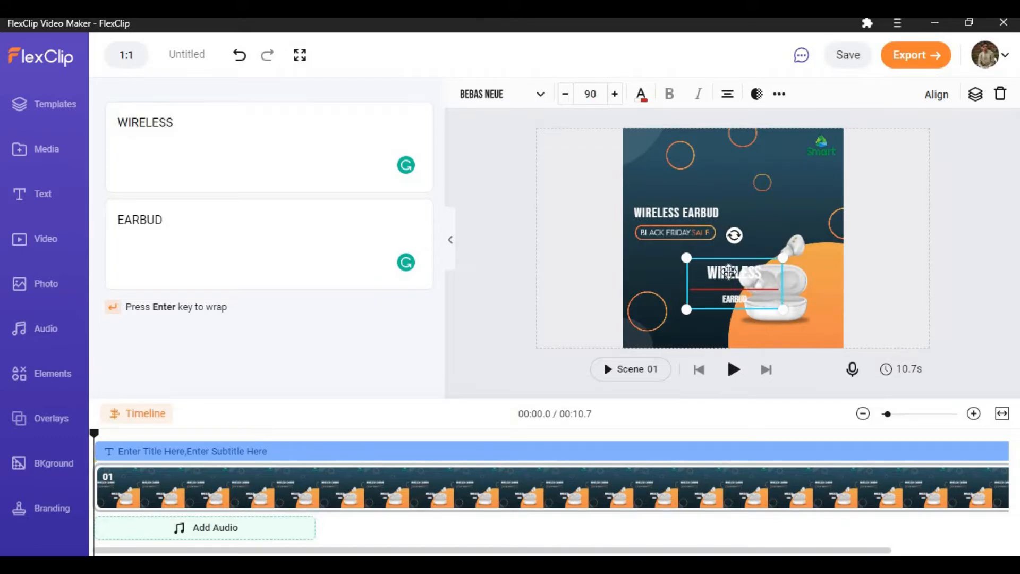
- Try placing the Center Line dynamic text directly below the sale badge
left_click(728, 273)
left_click(806, 266)
left_click(749, 280)
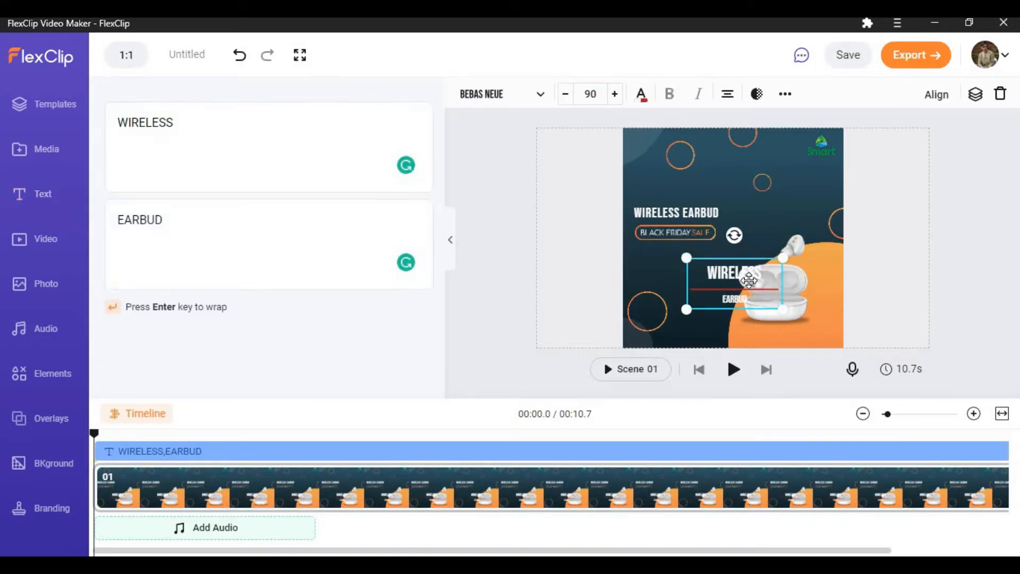
right_click(753, 295)
left_click_drag(721, 291, 671, 271)
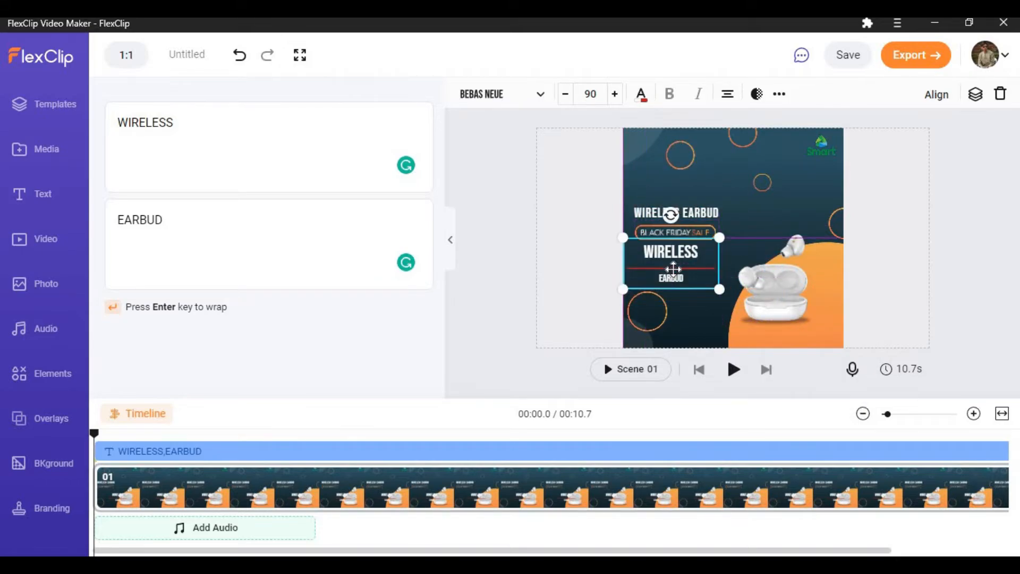
left_click(643, 96)
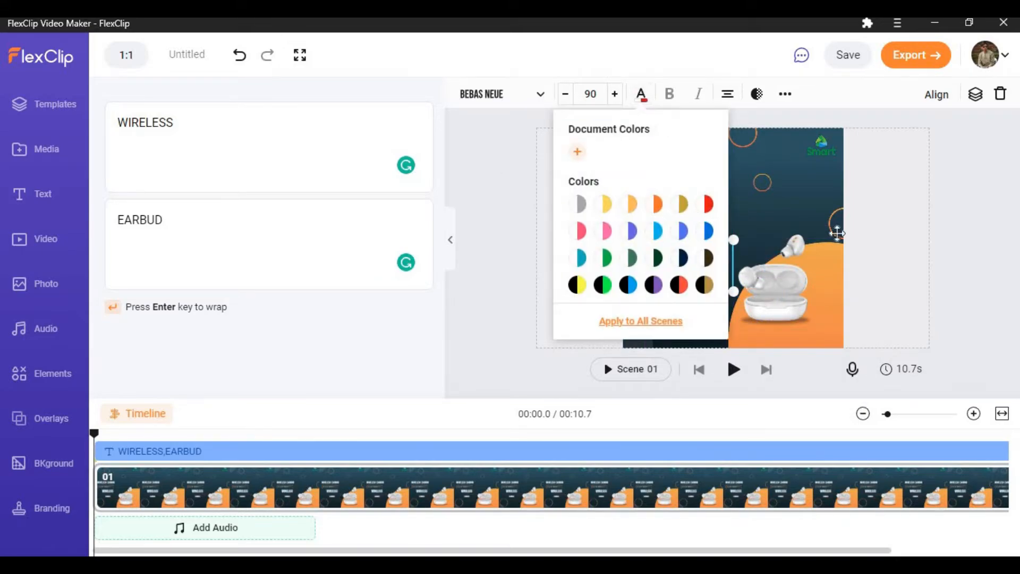
left_click(922, 222)
- Delete the Center Line dynamic text from the scene and nudge the sale badge slightly upward
left_click(712, 259)
key("Delete")
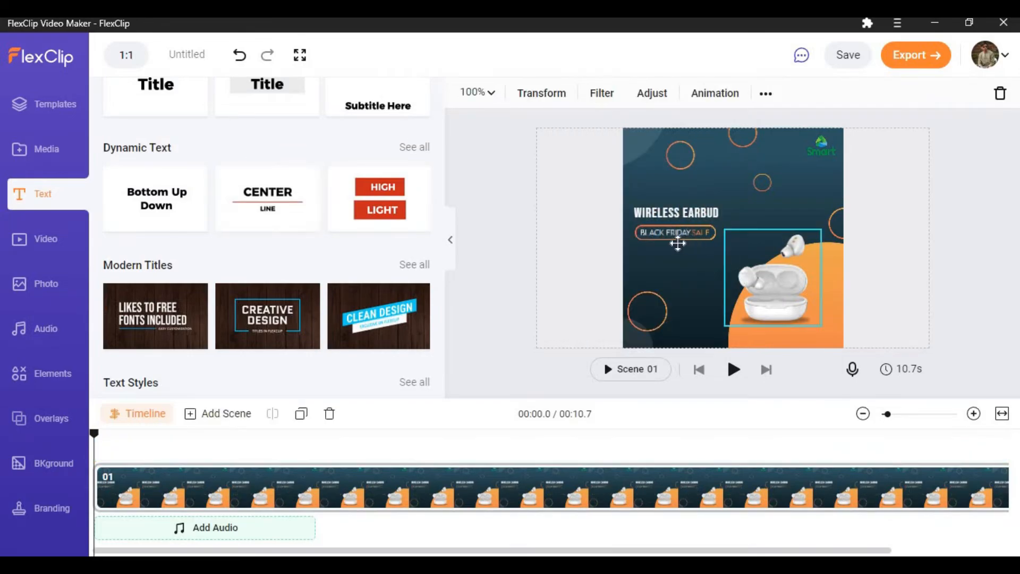
left_click(678, 238)
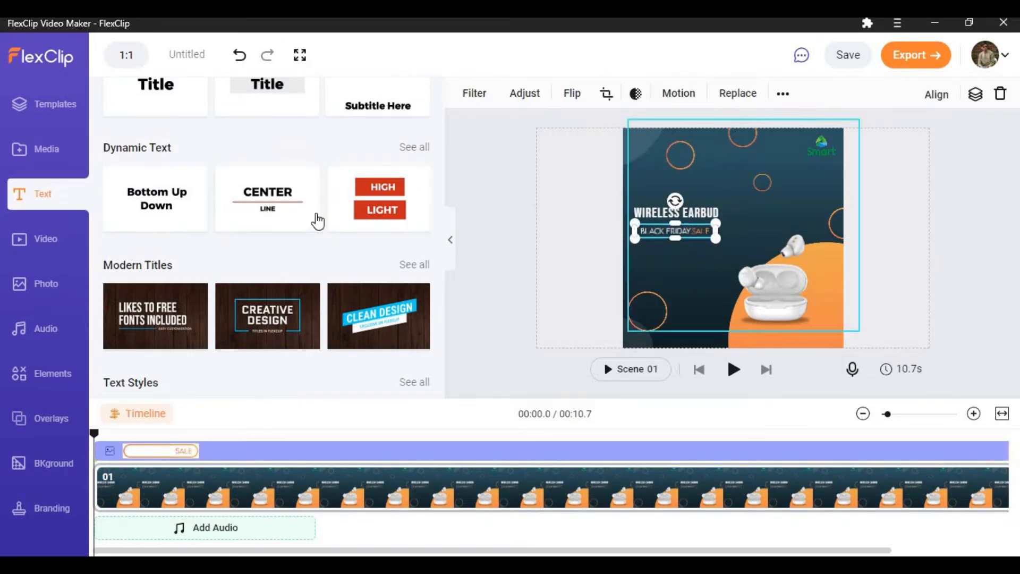
- Add a basic title below the sale badge with the text WIN A FREE EARBUD NOW VISIT OUR WEBSITE
scroll(158, 174, "up", 2)
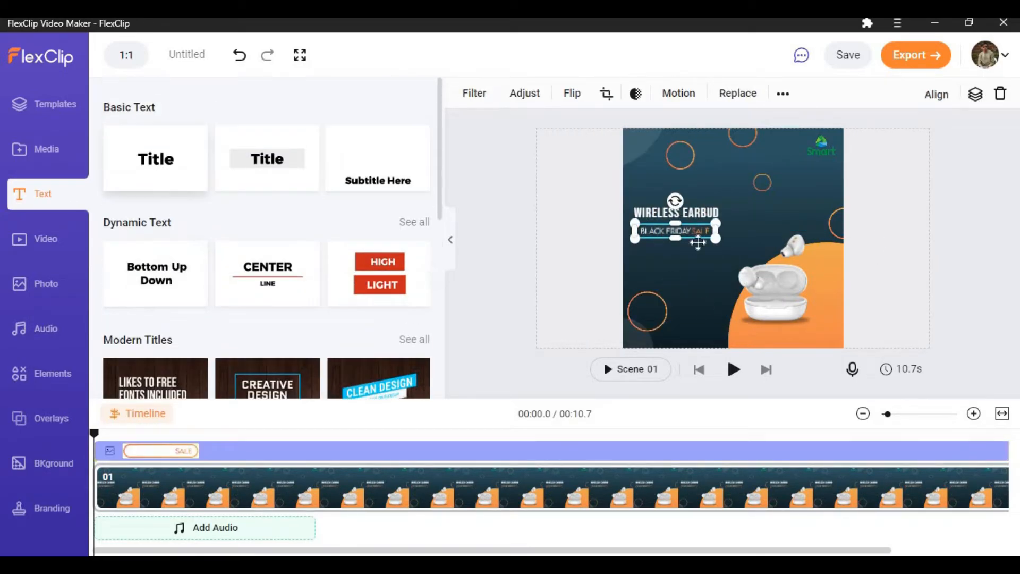
left_click_drag(716, 239, 690, 264)
double_click(689, 265)
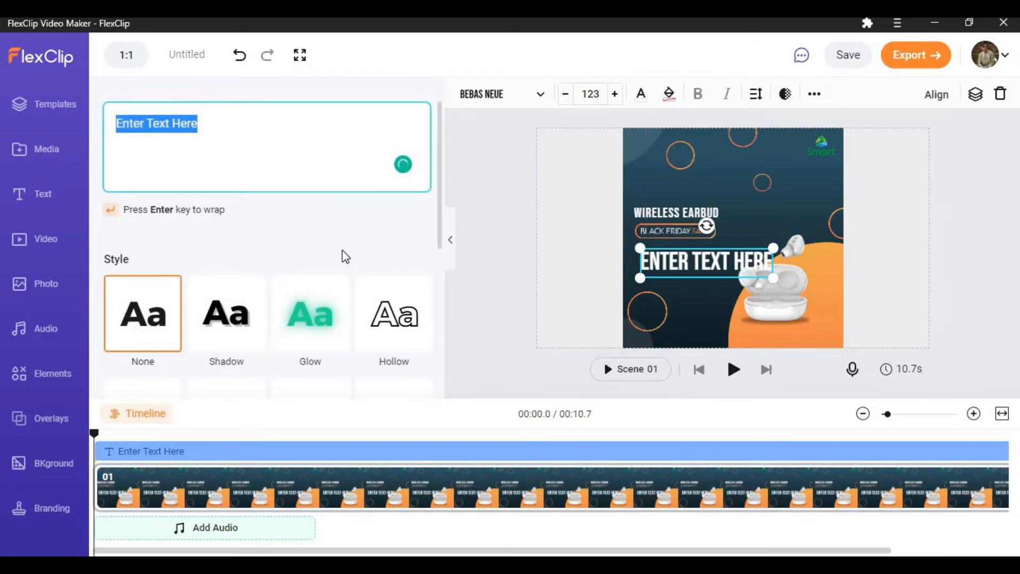
type("WIN A FREE ")
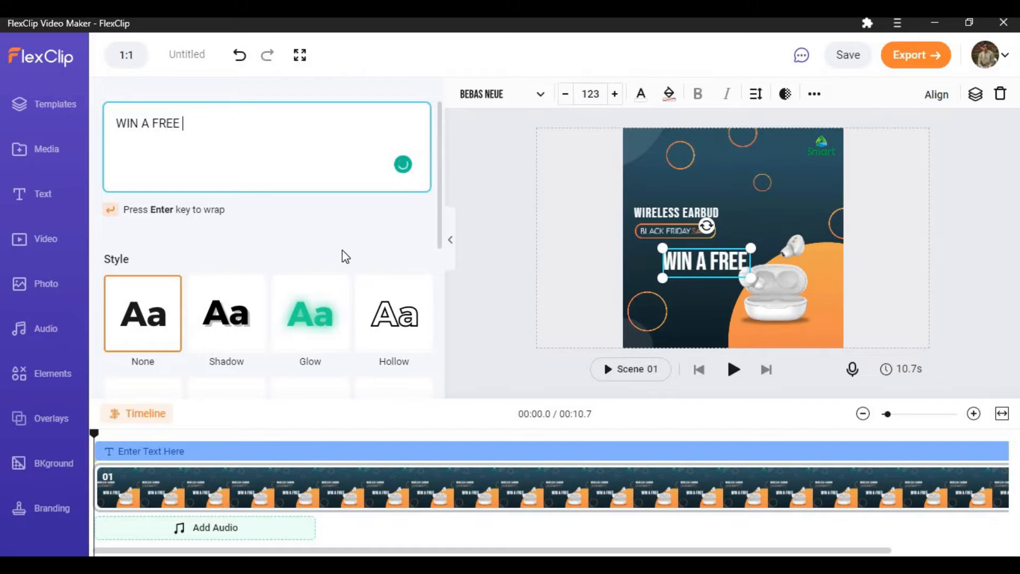
type("EARBUD ")
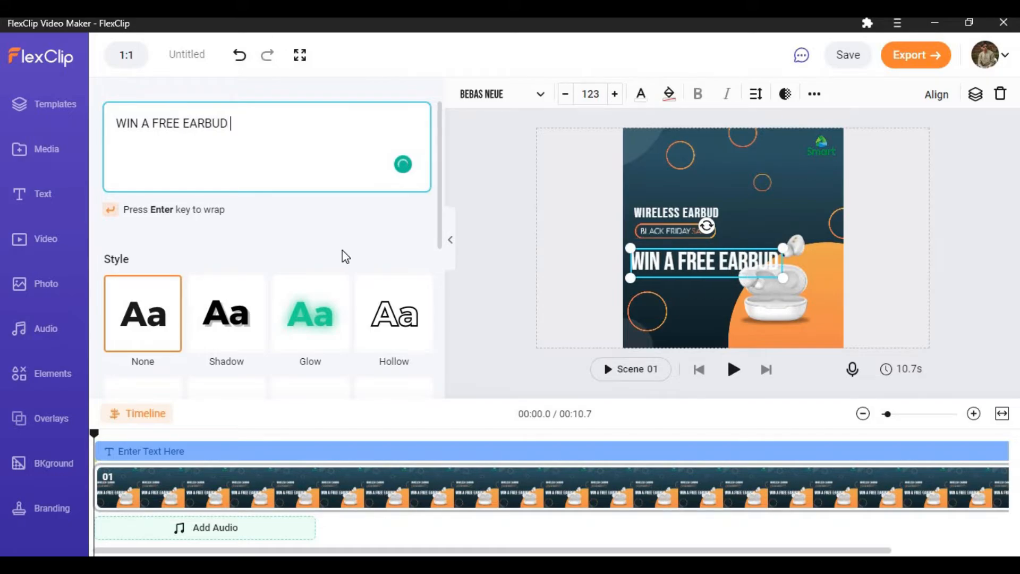
type("NOW")
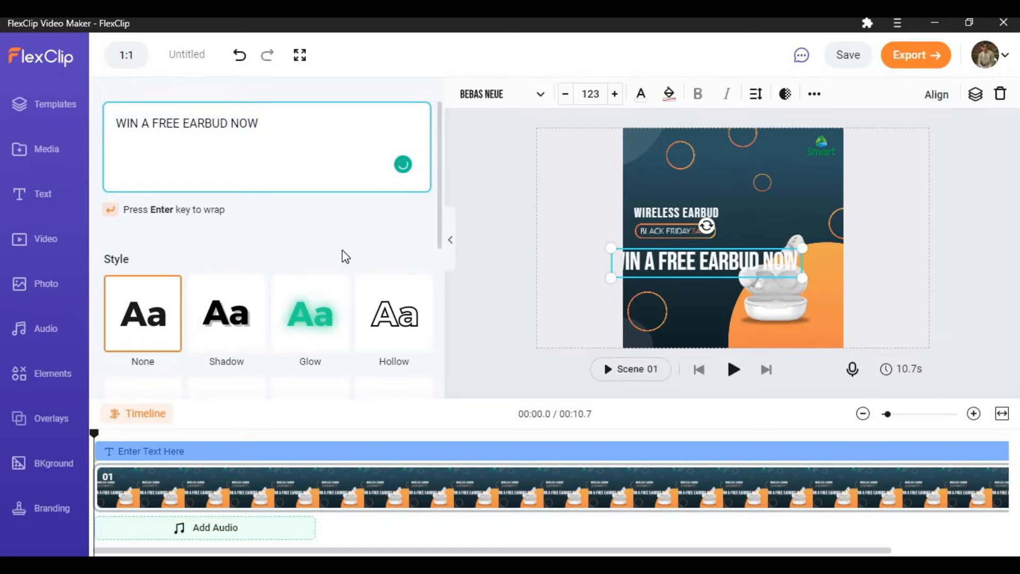
type(" VISIT O")
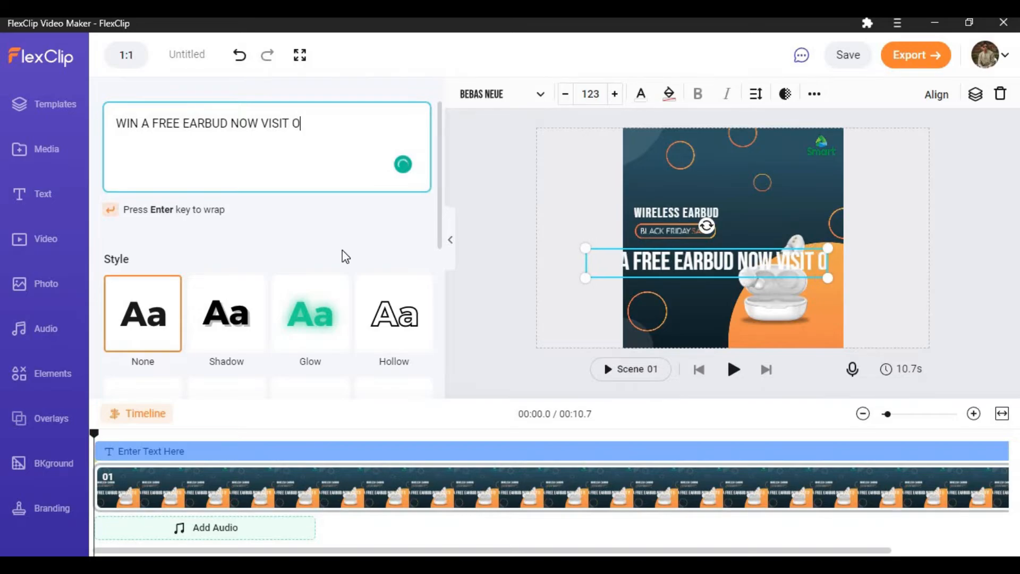
type("UR WEBSITE")
key("Return")
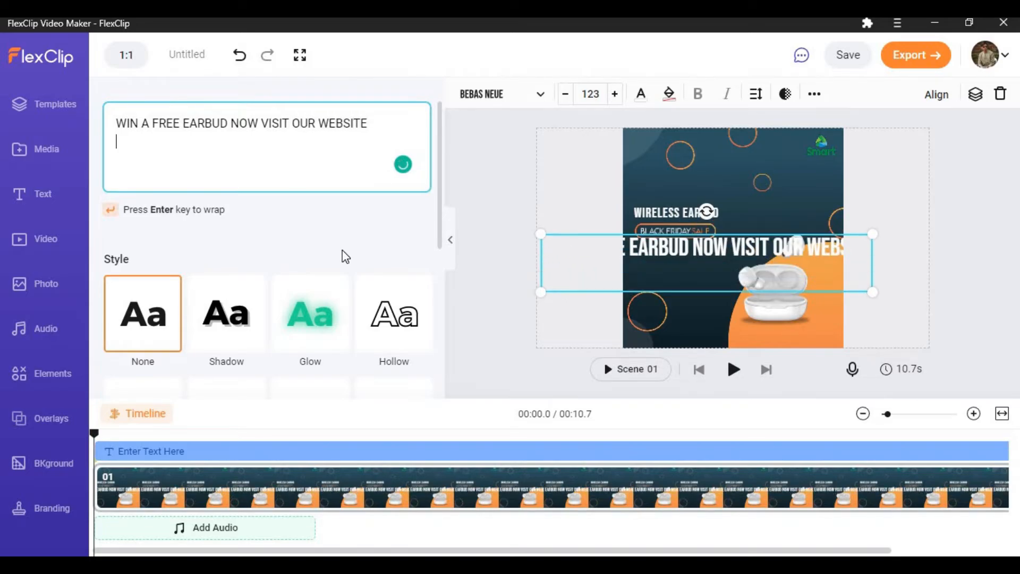
type("WWW!")
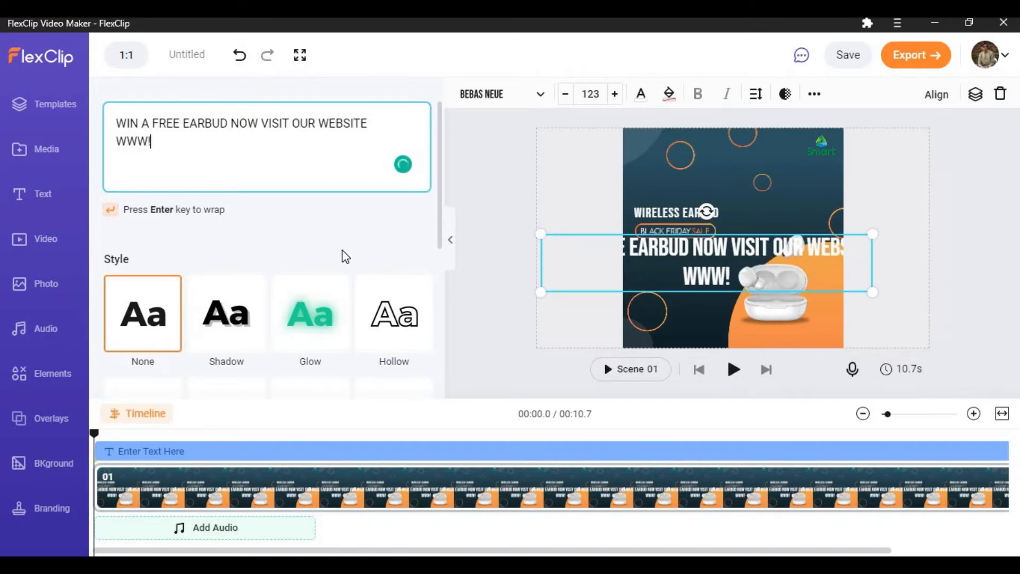
type("@")
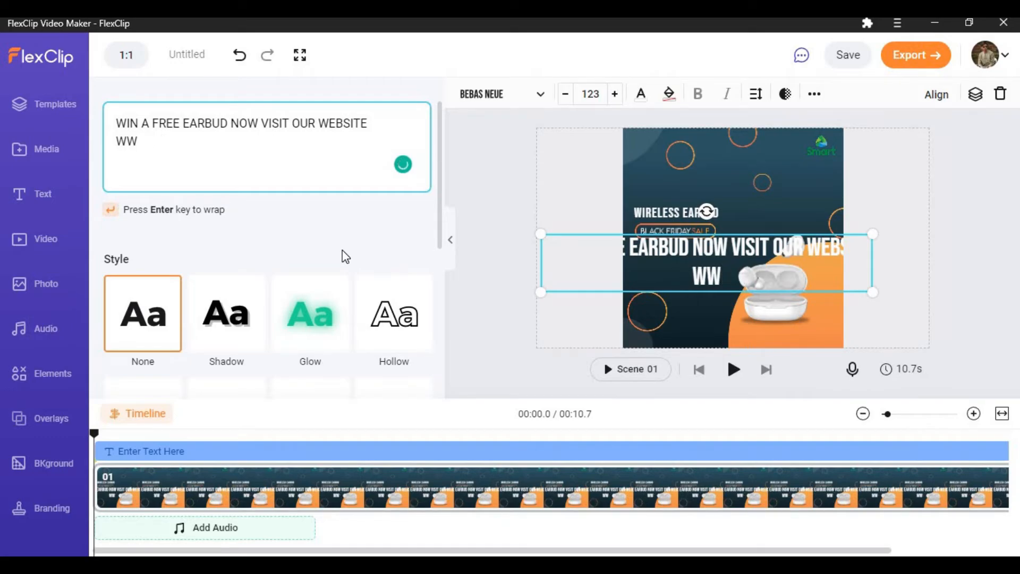
type("3")
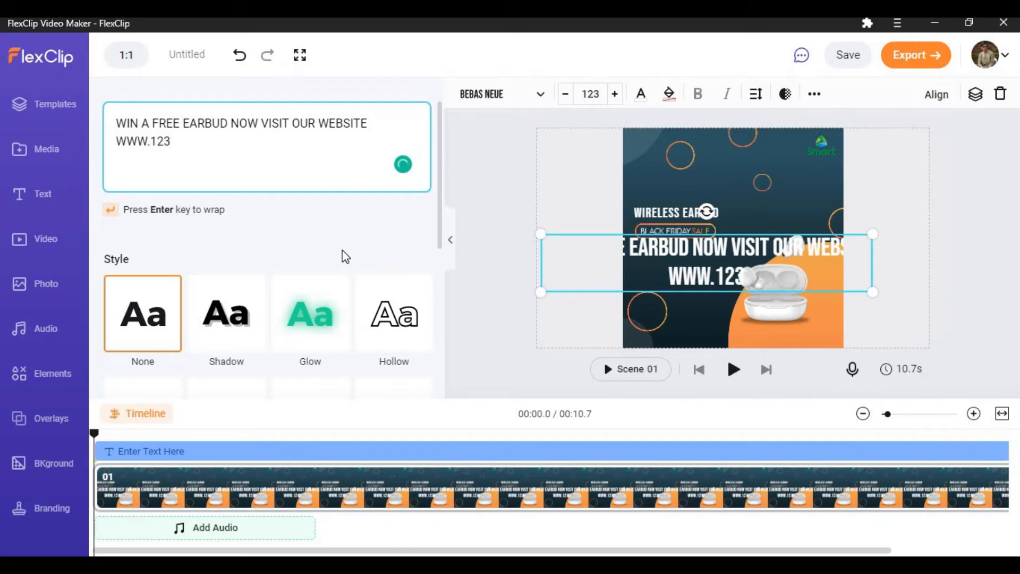
type(".COM")
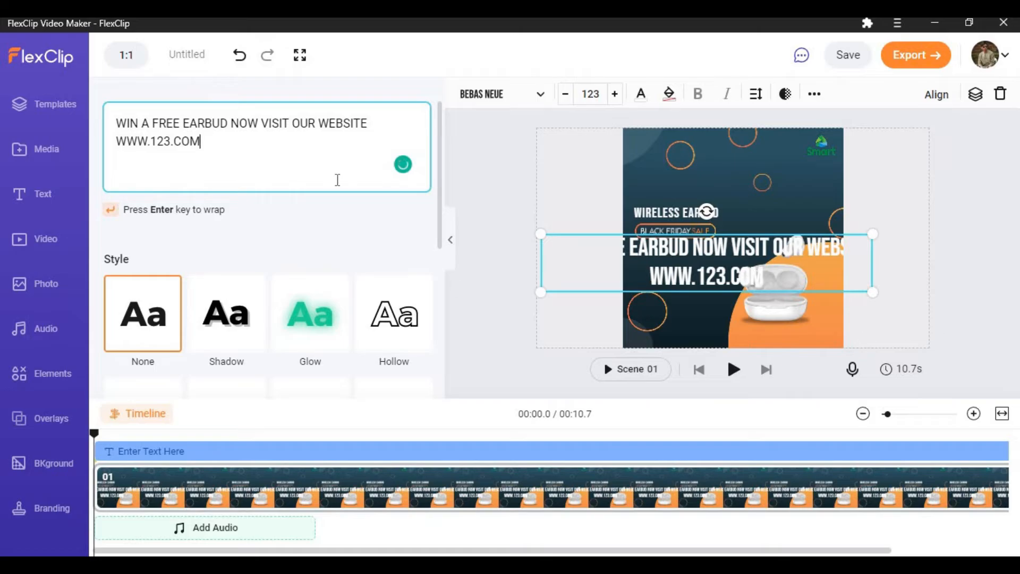
- Change the promotional text's font to Doppio One and set its size to 72
left_click(479, 95)
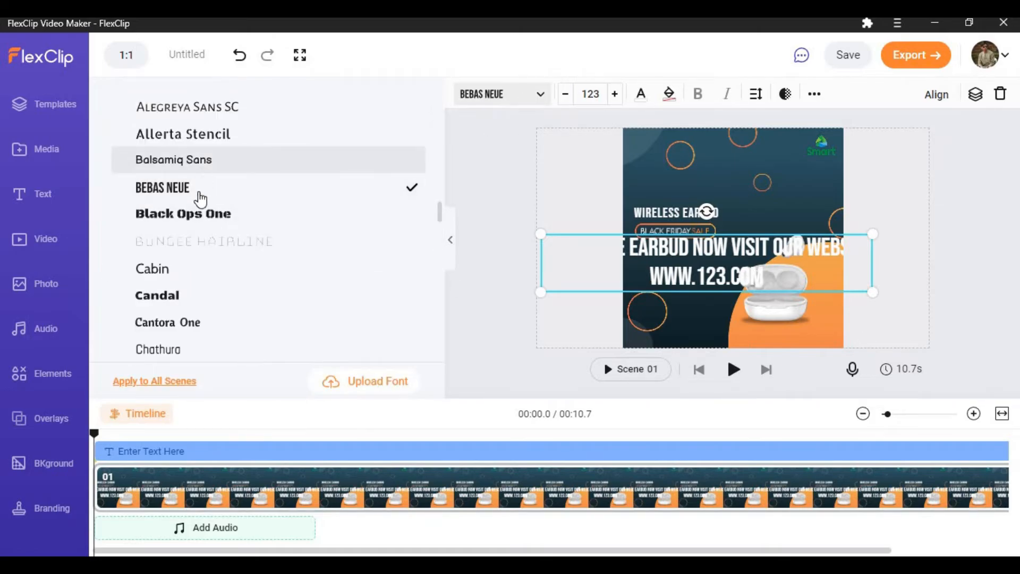
scroll(179, 261, "up", 4)
left_click(166, 226)
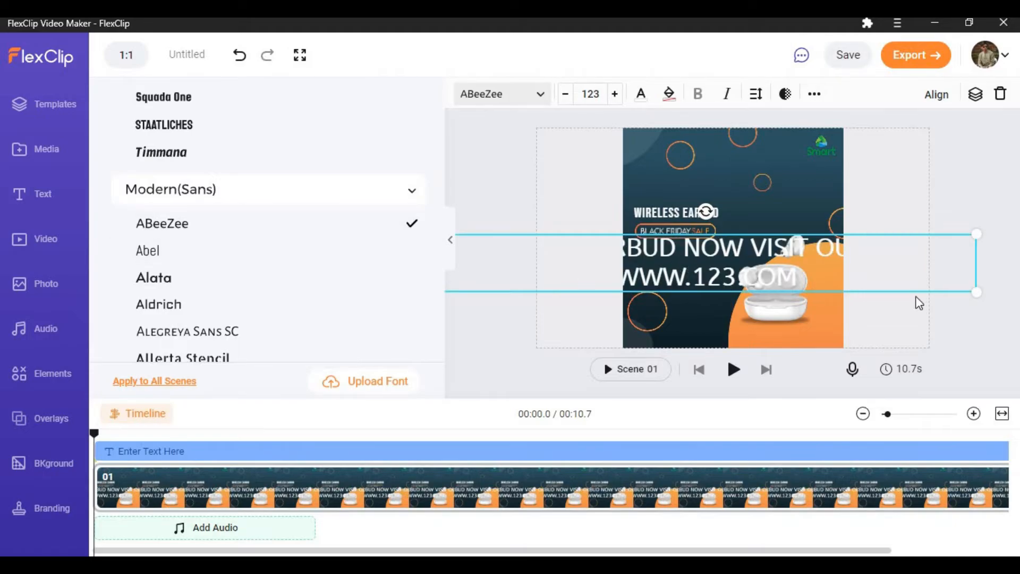
scroll(318, 273, "down", 7)
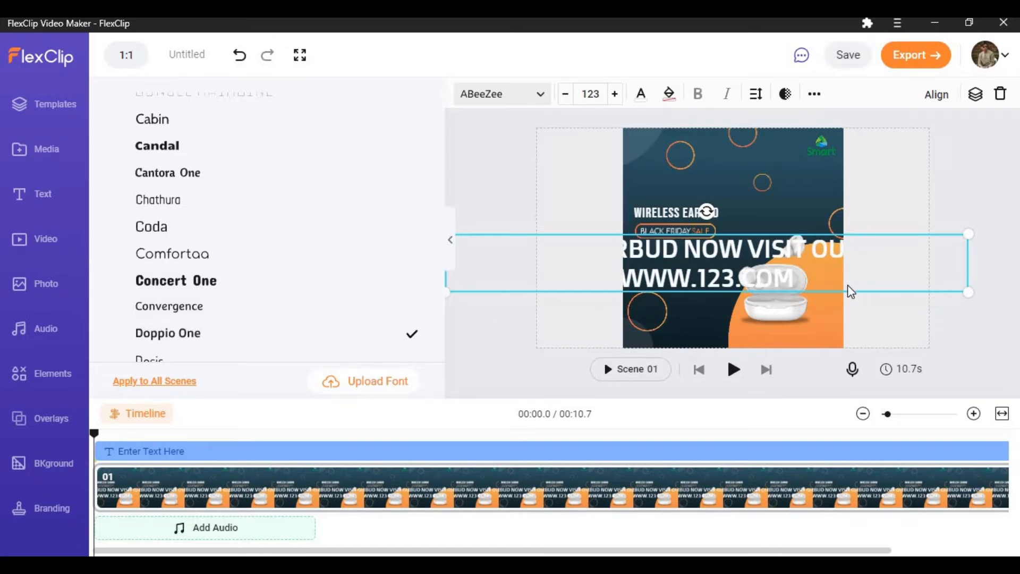
left_click(595, 98)
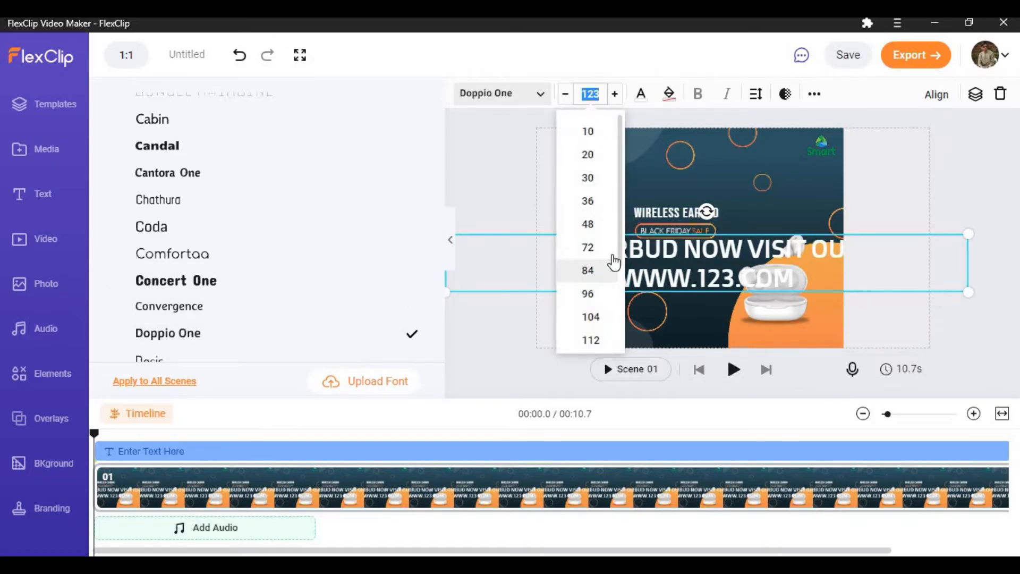
left_click(593, 247)
- Break the promotional text after NOW so that VISIT OUR WEBSITE sits on its own line
left_click(737, 255)
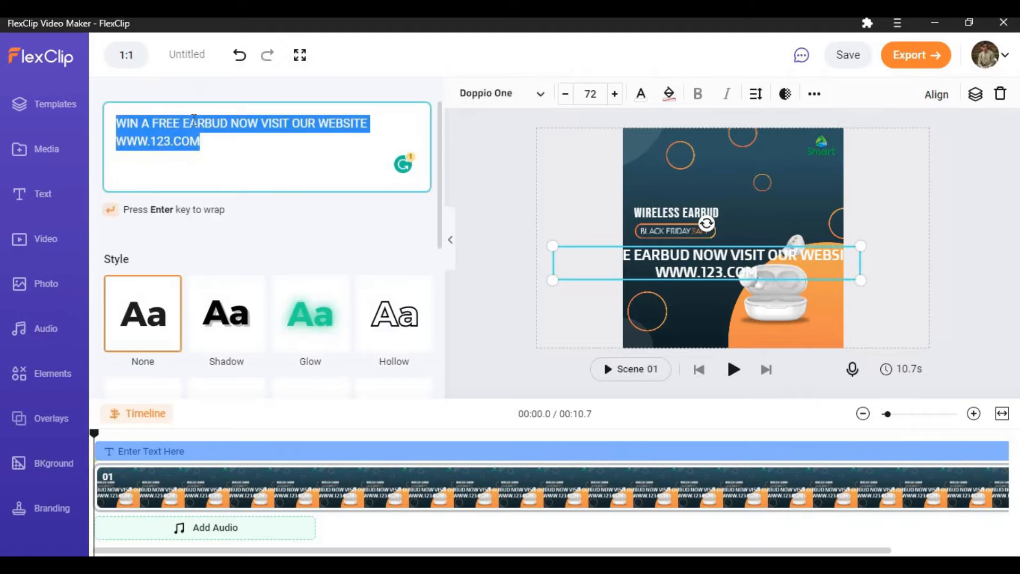
left_click(258, 131)
key("Return")
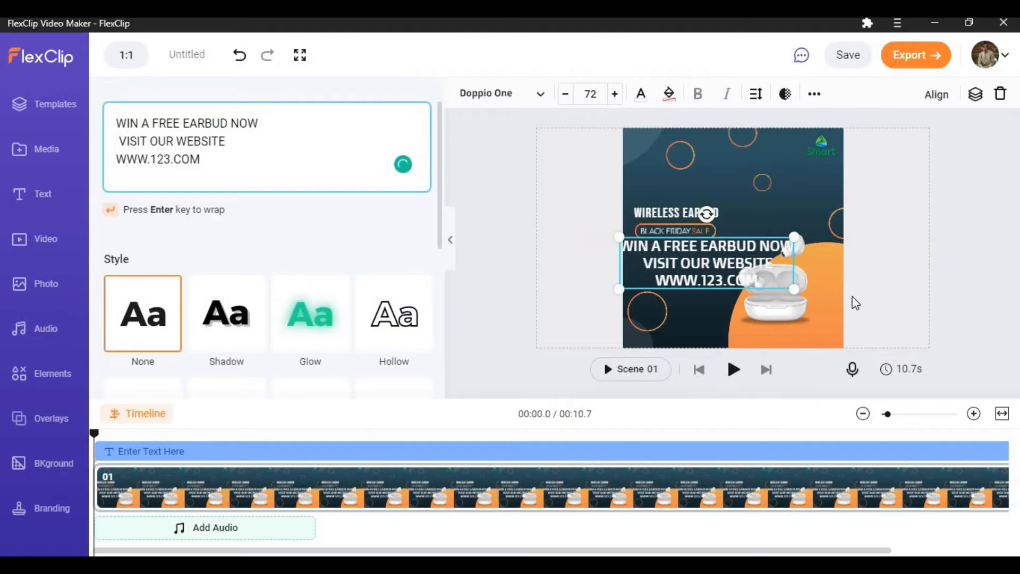
- Shrink the three-line promotional text to size 28 and center it directly below the sale badge
left_click_drag(793, 289, 696, 247)
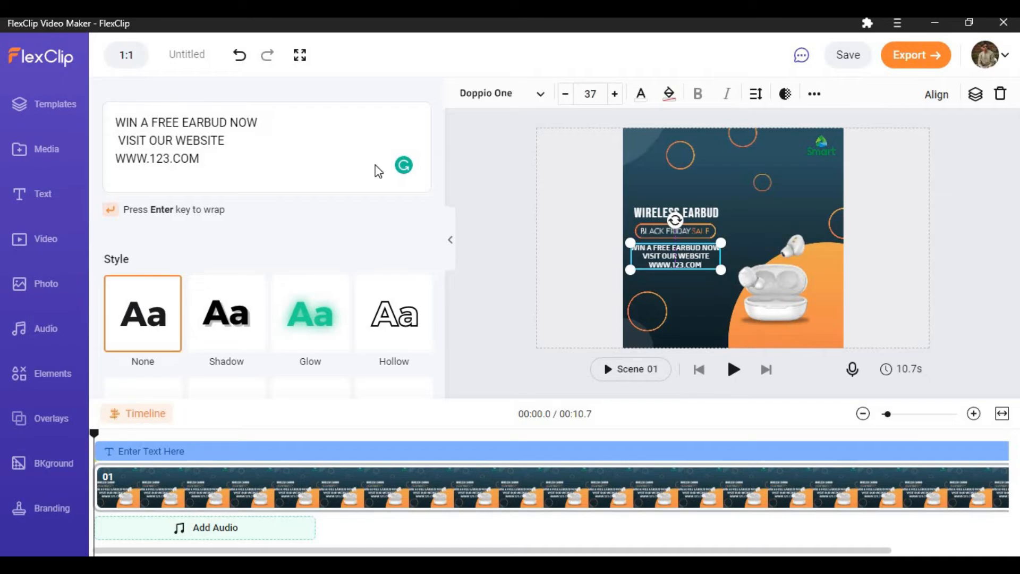
left_click(560, 96)
left_click(561, 96)
left_click(561, 95)
left_click(969, 253)
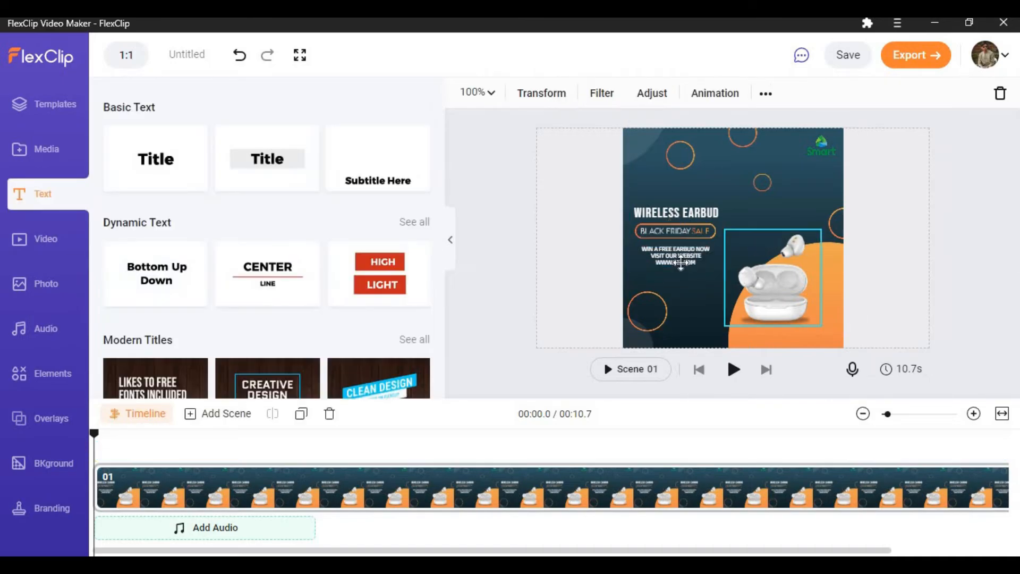
left_click(909, 273)
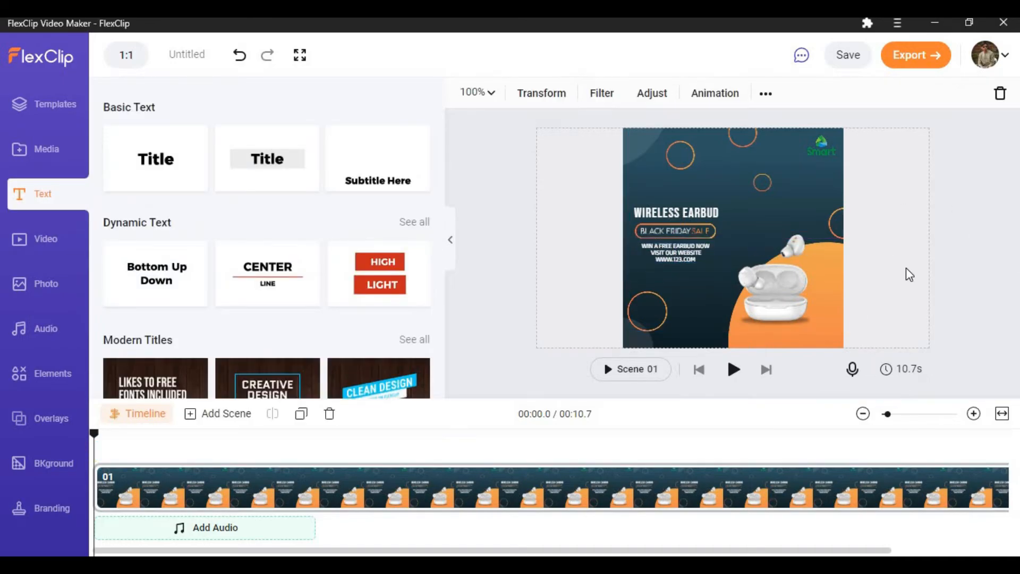
- Open the detailed layer timeline of scene 01 and play the scene to preview its animations
double_click(303, 495)
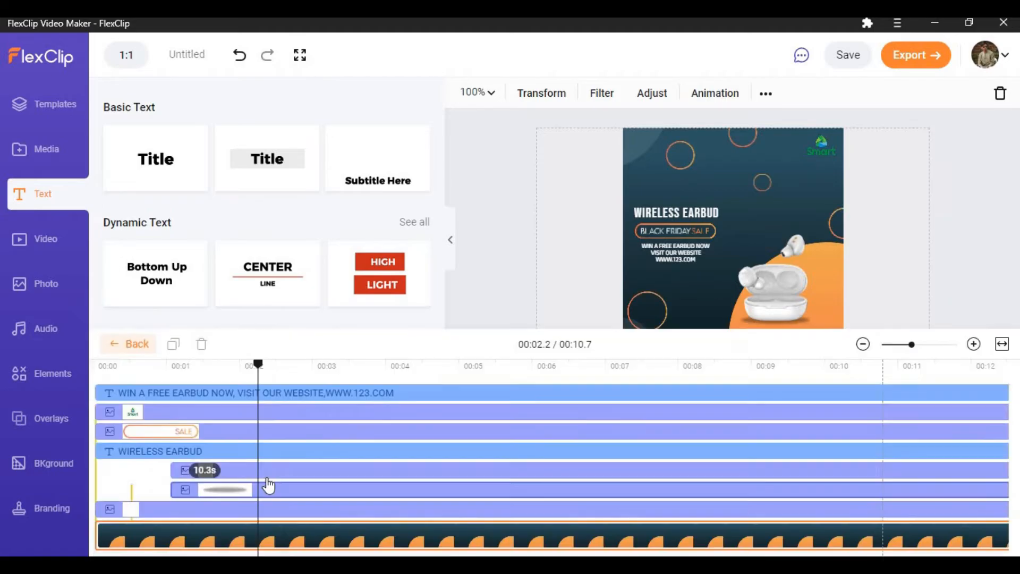
left_click(229, 389)
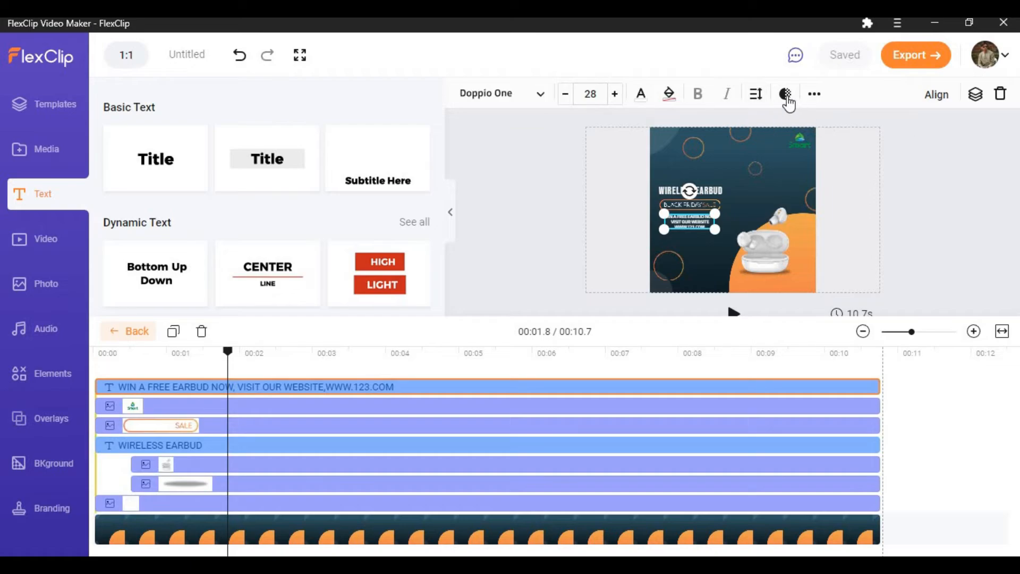
left_click(787, 97)
left_click(929, 166)
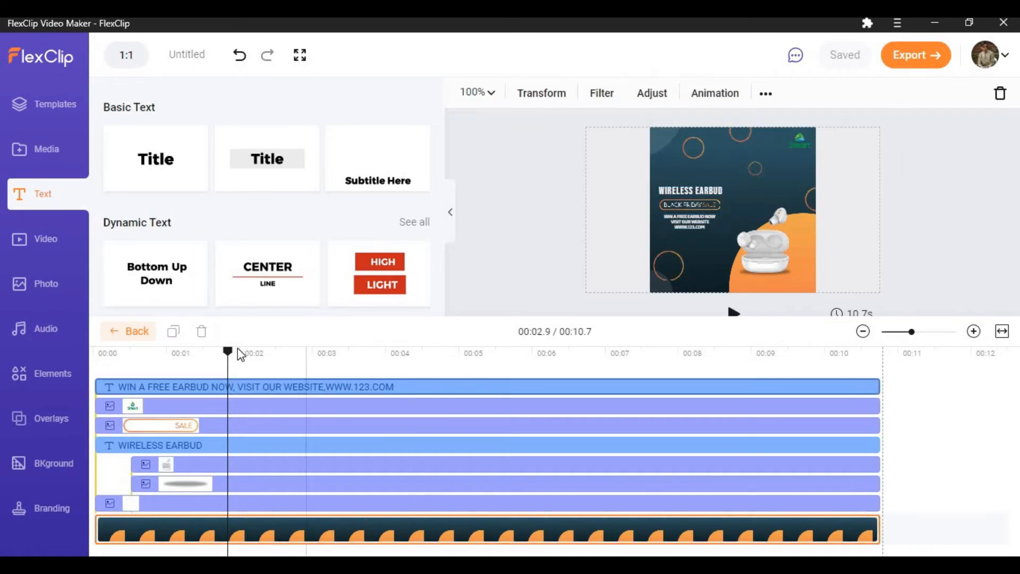
left_click(734, 312)
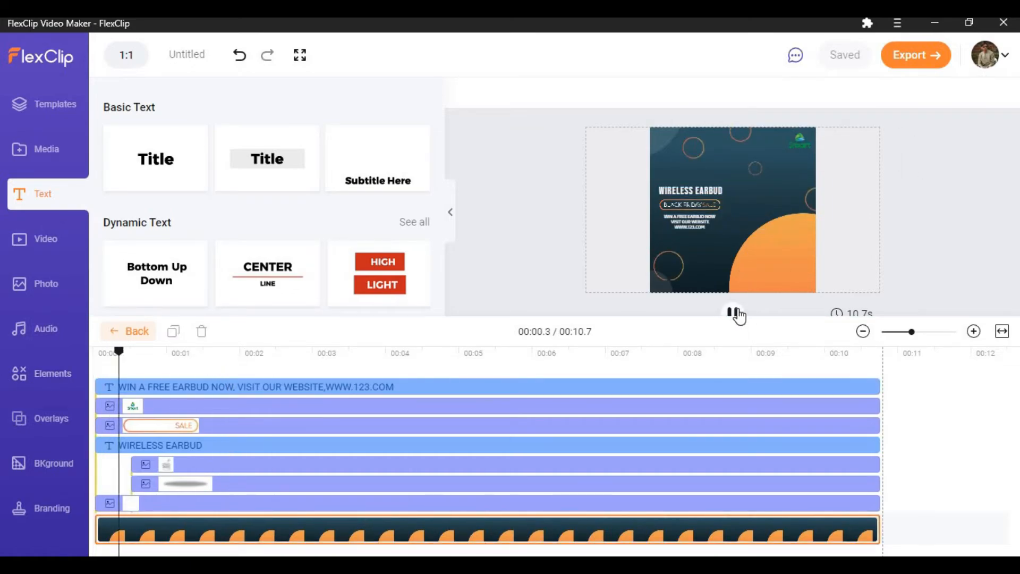
- Apply the last preset animation of the For text group to the WIN A FREE EARBUD NOW text
left_click(311, 386)
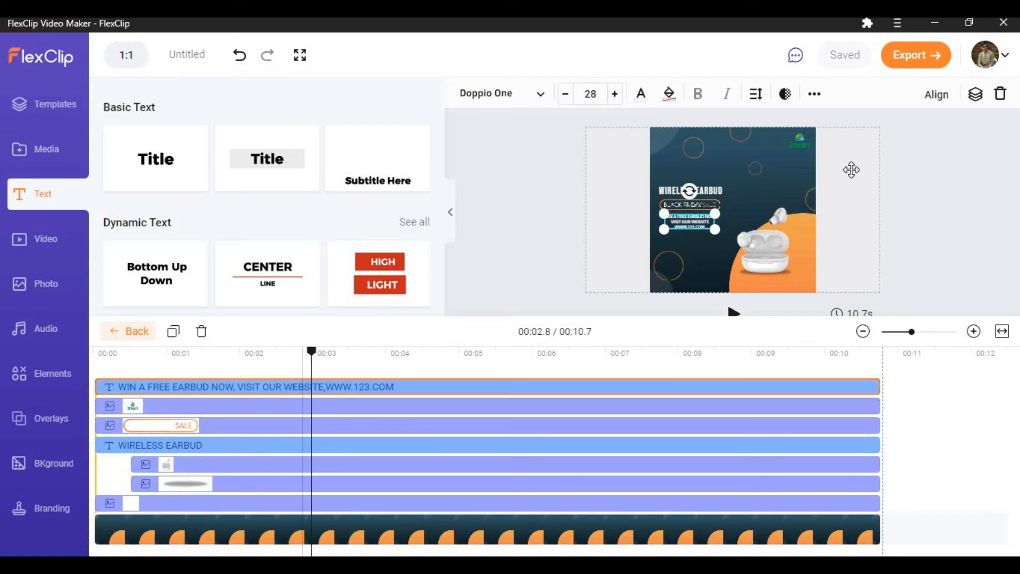
left_click(814, 94)
left_click(798, 129)
left_click(213, 187)
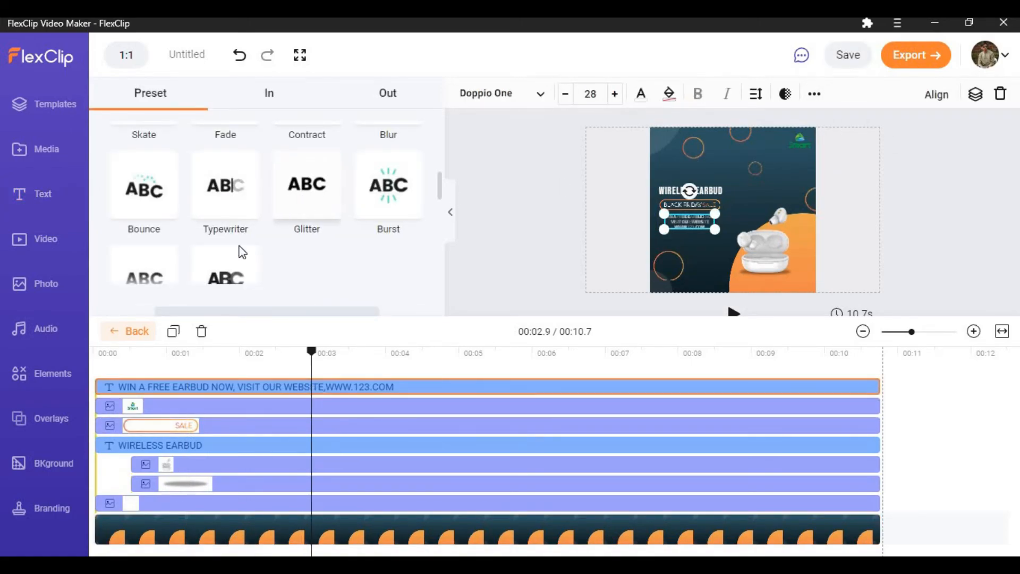
left_click(228, 276)
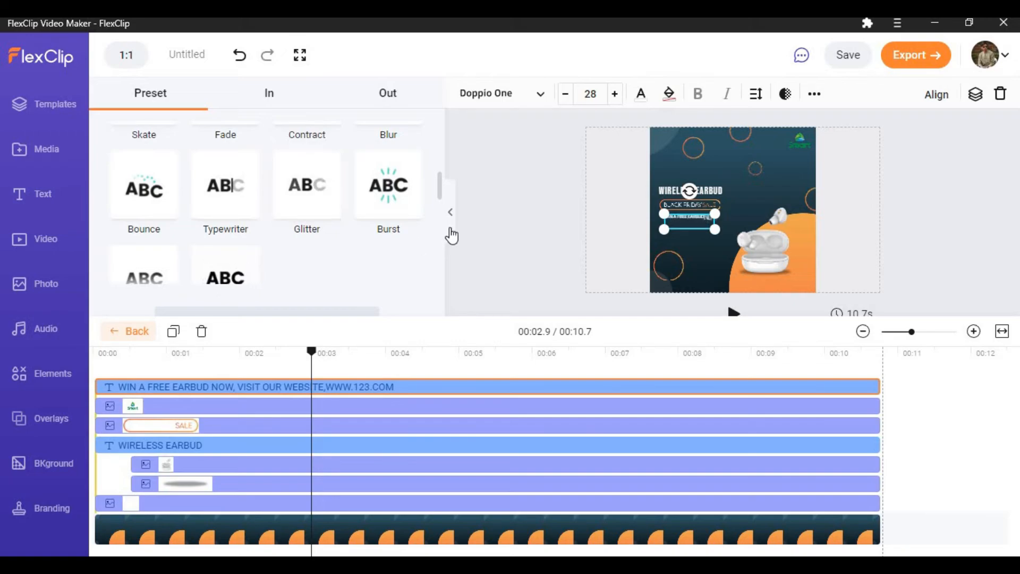
- Apply the Skate preset text animation to the WIRELESS EARBUD title
left_click(719, 189)
scroll(319, 213, "up", 3)
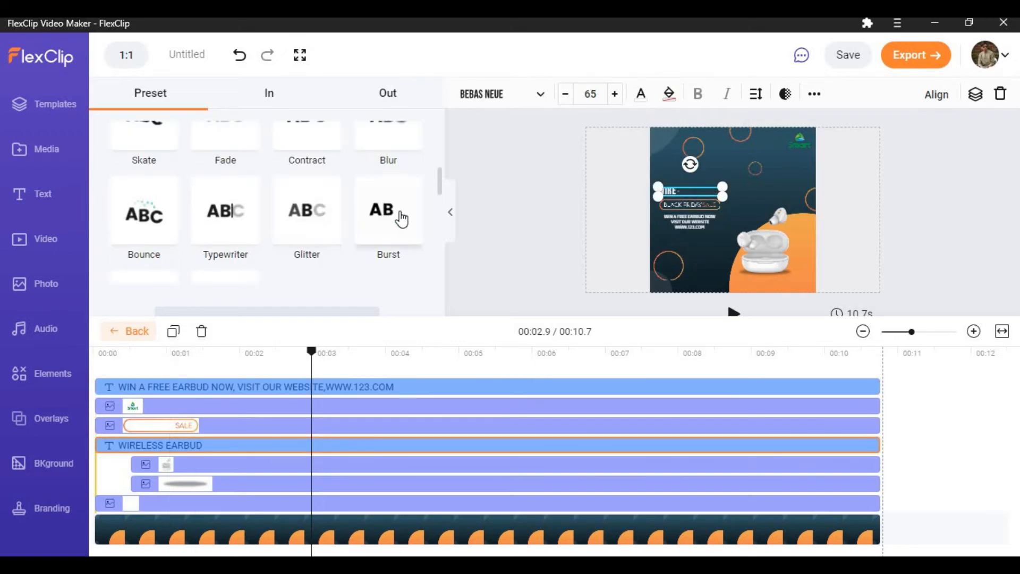
scroll(324, 259, "up", 2)
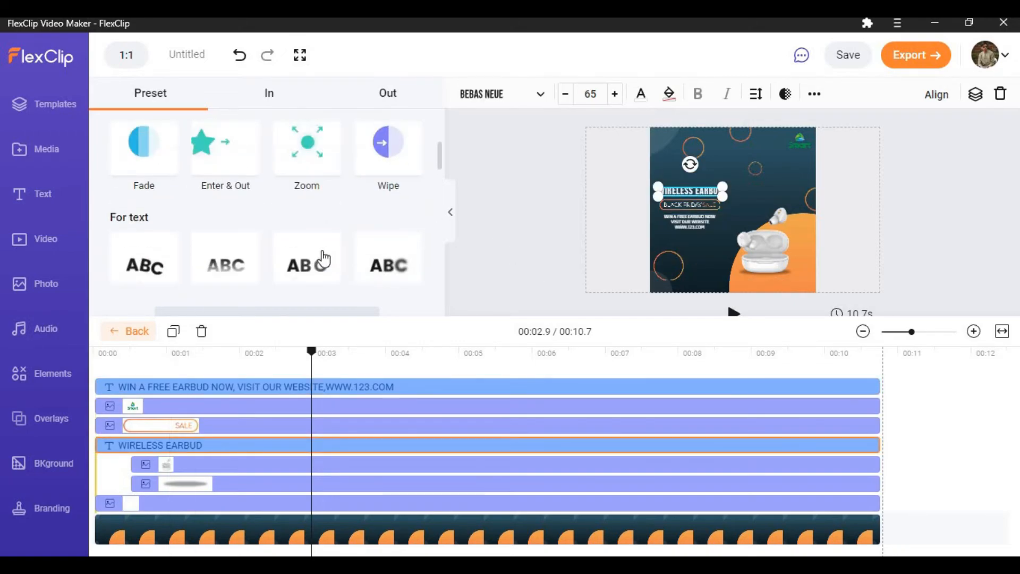
left_click(143, 267)
scroll(335, 271, "down", 3)
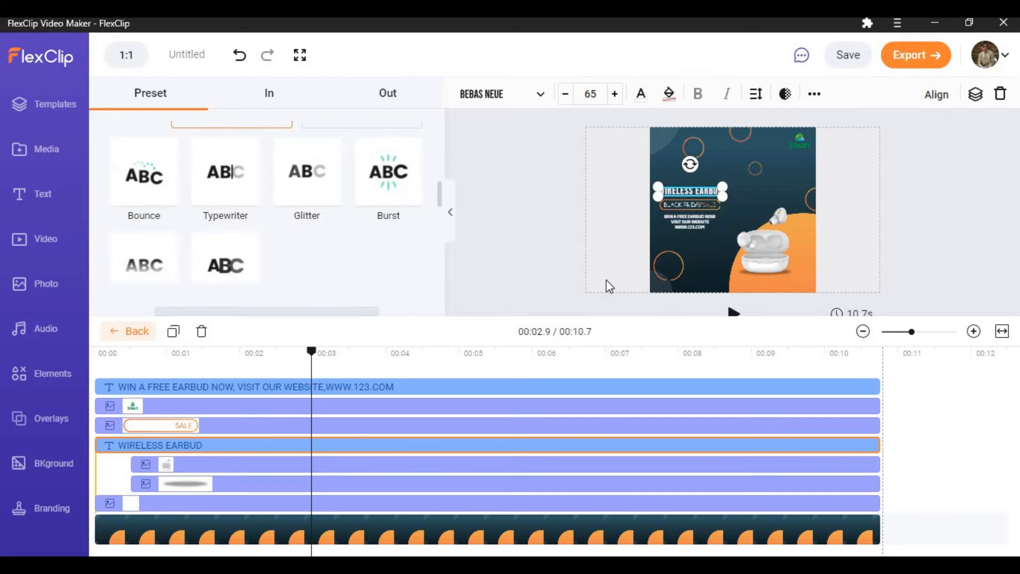
- Apply the Neon loop animation to the BLACK FRIDAY SALE badge
left_click(690, 205)
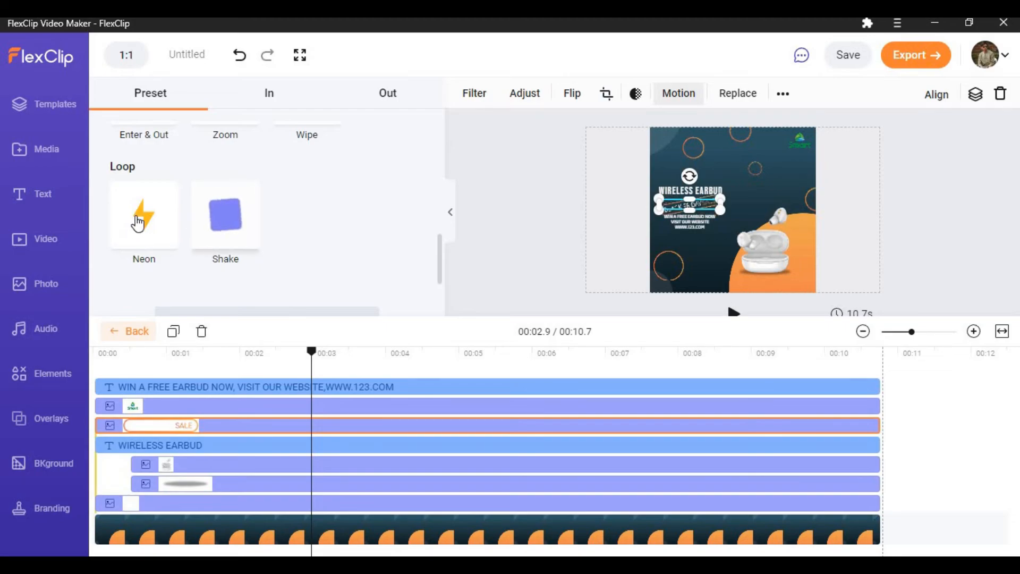
left_click(144, 222)
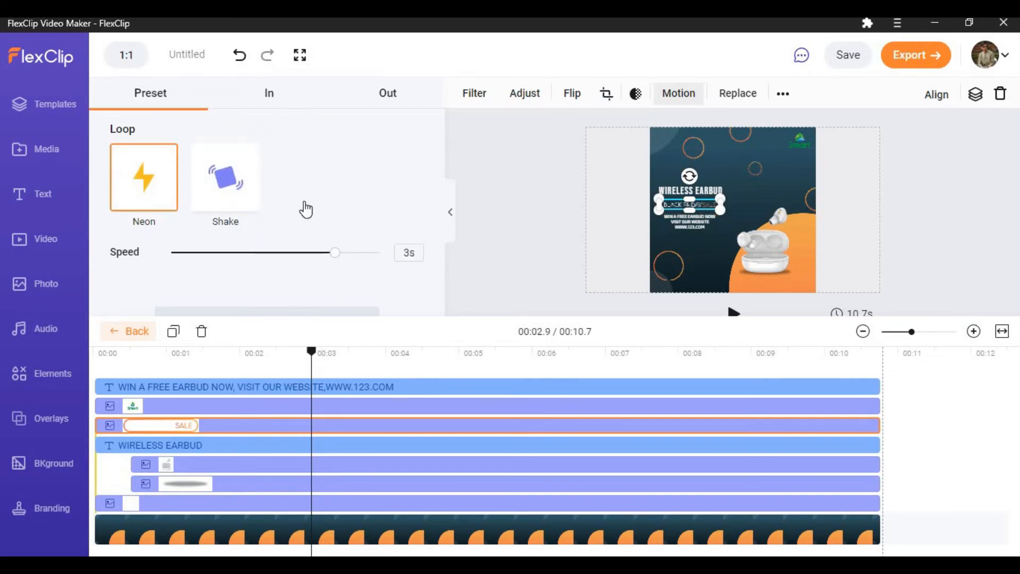
scroll(306, 209, "down", 3)
scroll(303, 234, "up", 3)
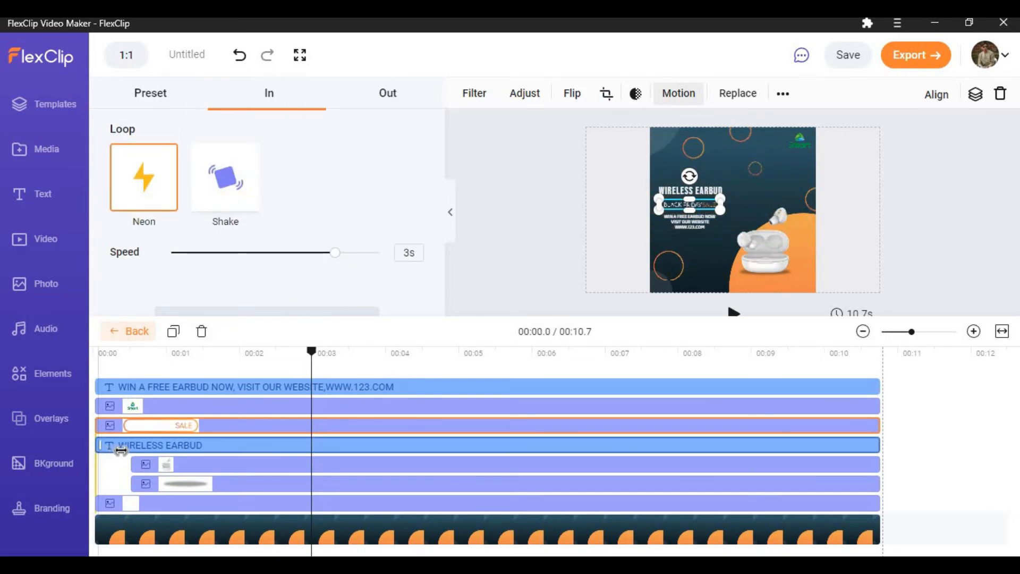
- Delay the start of the WIRELESS EARBUD title, sale badge, logo and promotional text layers to just under one second into the scene
left_click_drag(99, 452, 155, 431)
left_click_drag(101, 407, 159, 407)
left_click_drag(101, 388, 159, 390)
- Return to the main timeline and play scene 01 for a few seconds to preview the animations, then pause it
left_click(128, 331)
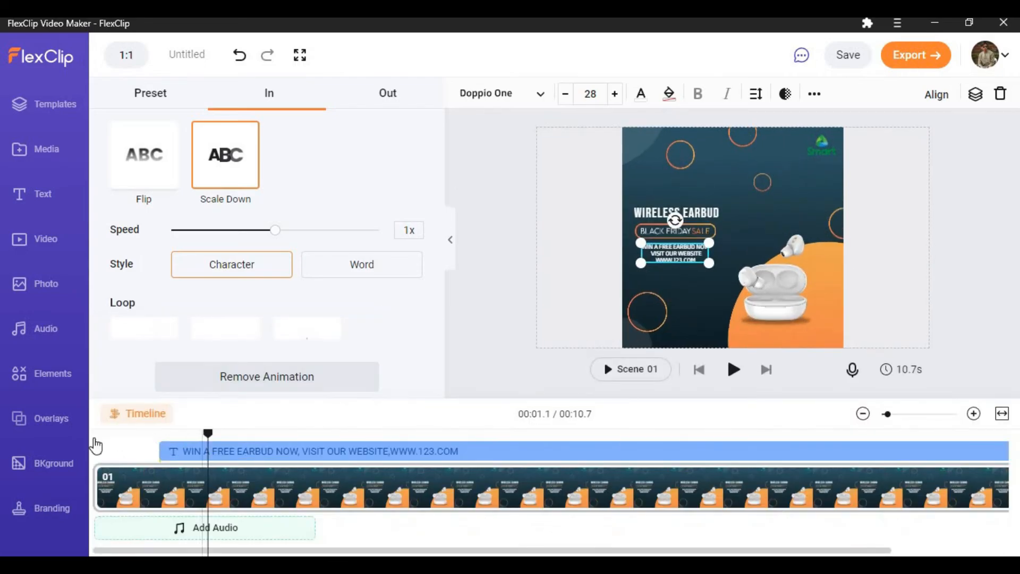
left_click(96, 445)
left_click(734, 370)
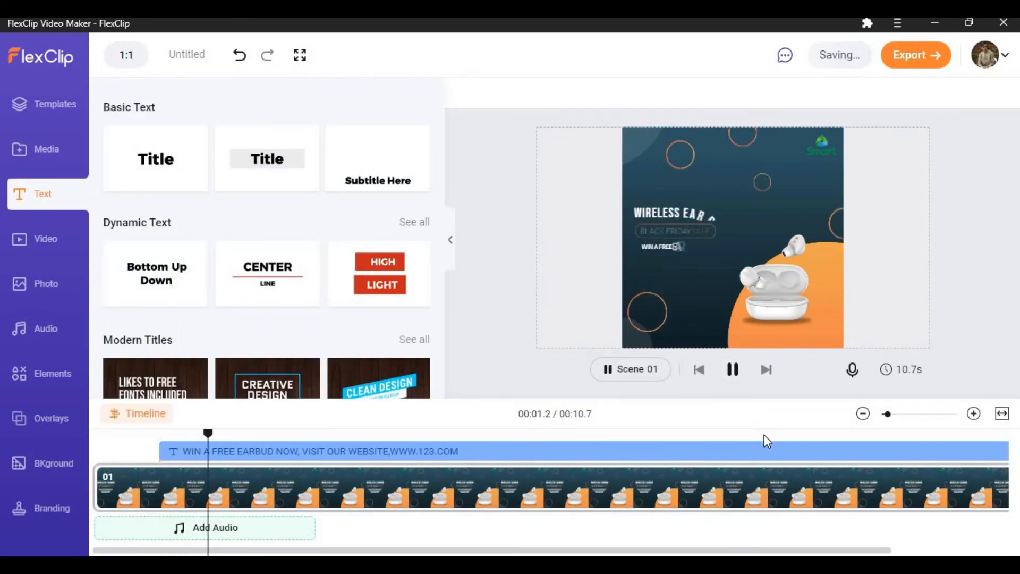
left_click(733, 371)
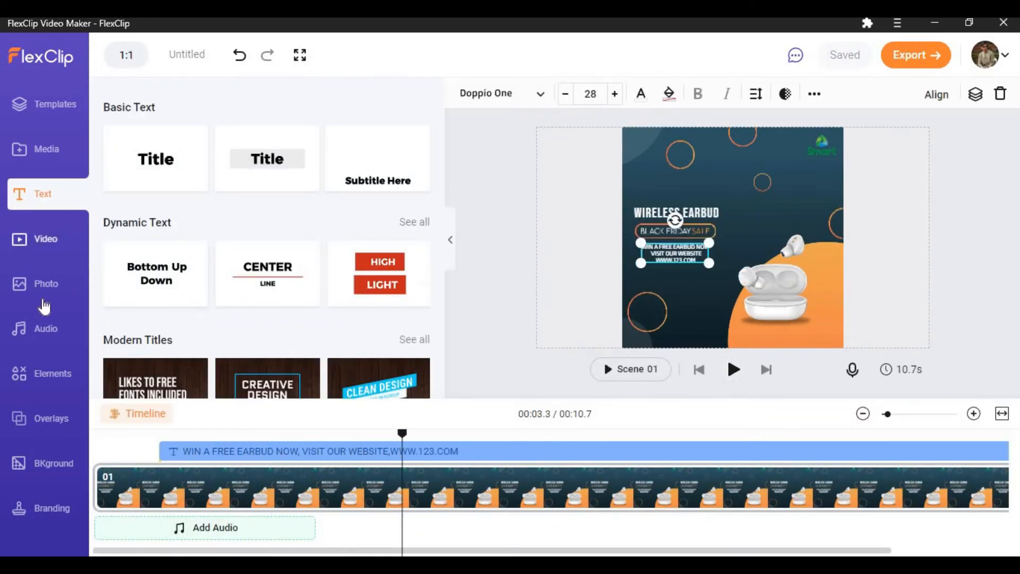
- Add the Epic Story track from the Epic audio category as the video's background music
left_click(79, 328)
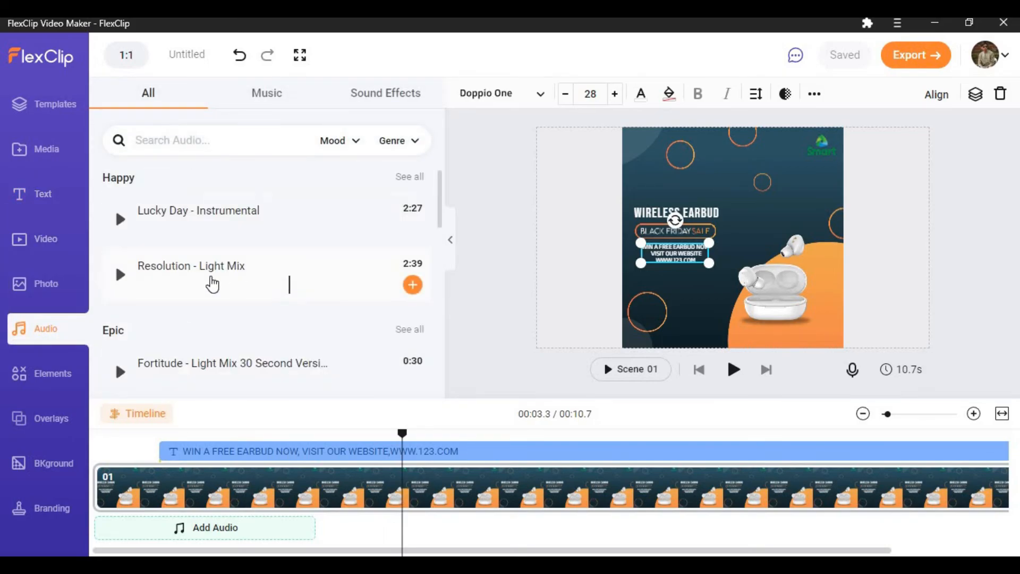
scroll(274, 285, "down", 3)
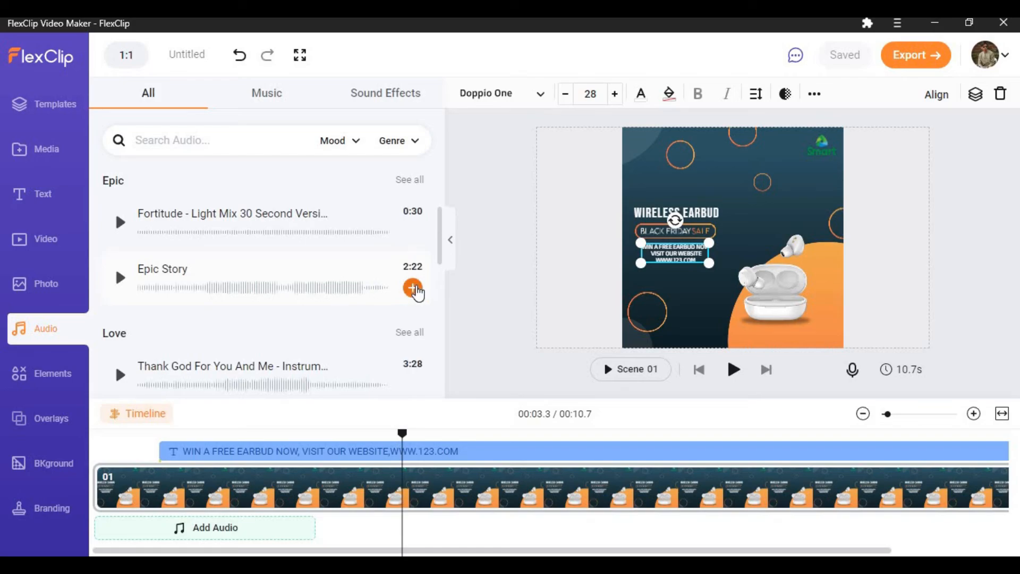
left_click(413, 288)
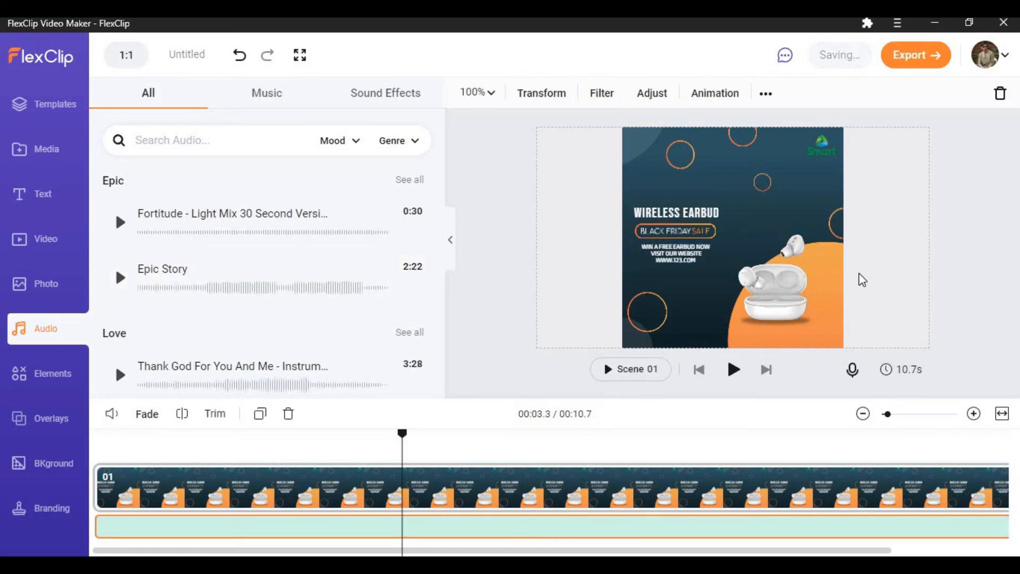
- Export the project as a 1080p high-quality video
left_click(921, 66)
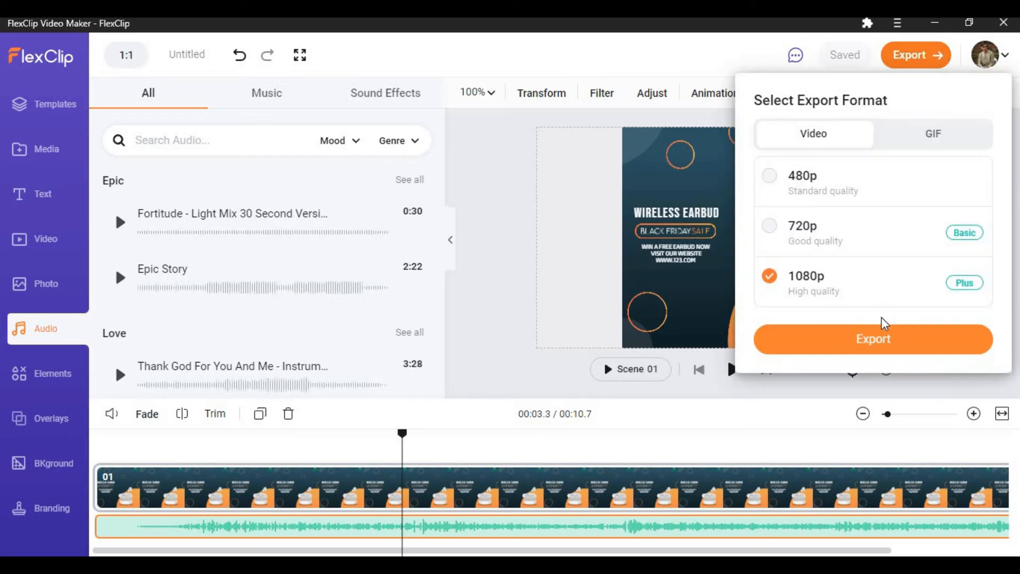
left_click(940, 349)
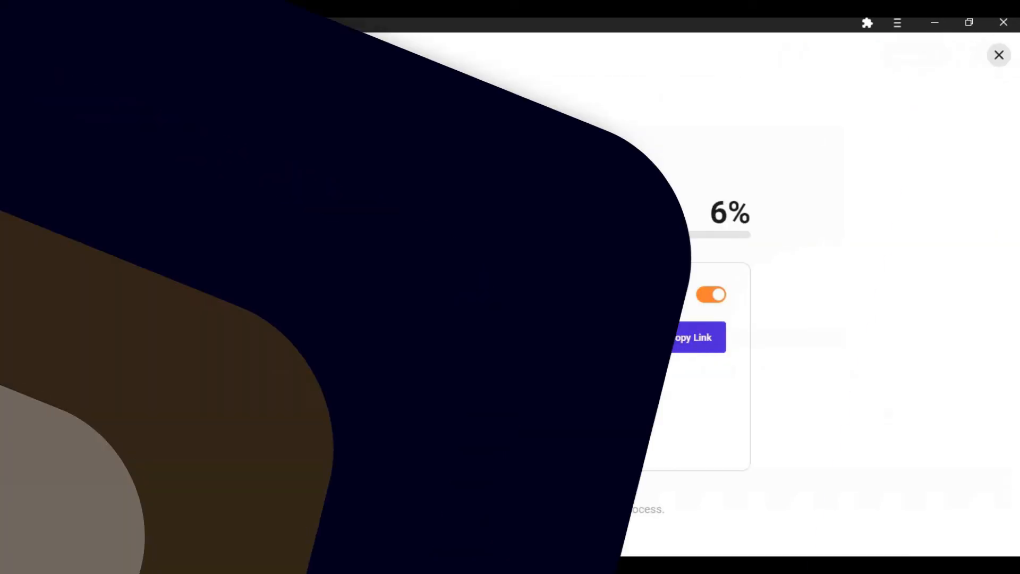